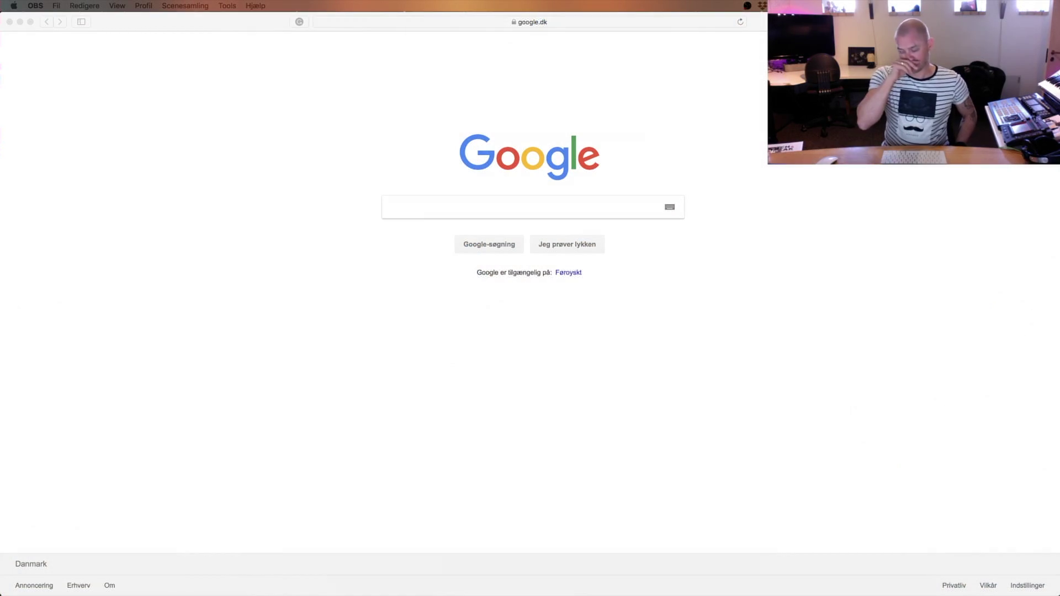
# Search Google for 'vcv rack' and open vcvrack.com from the results
pyautogui.click(514, 211)
pyautogui.write('v')
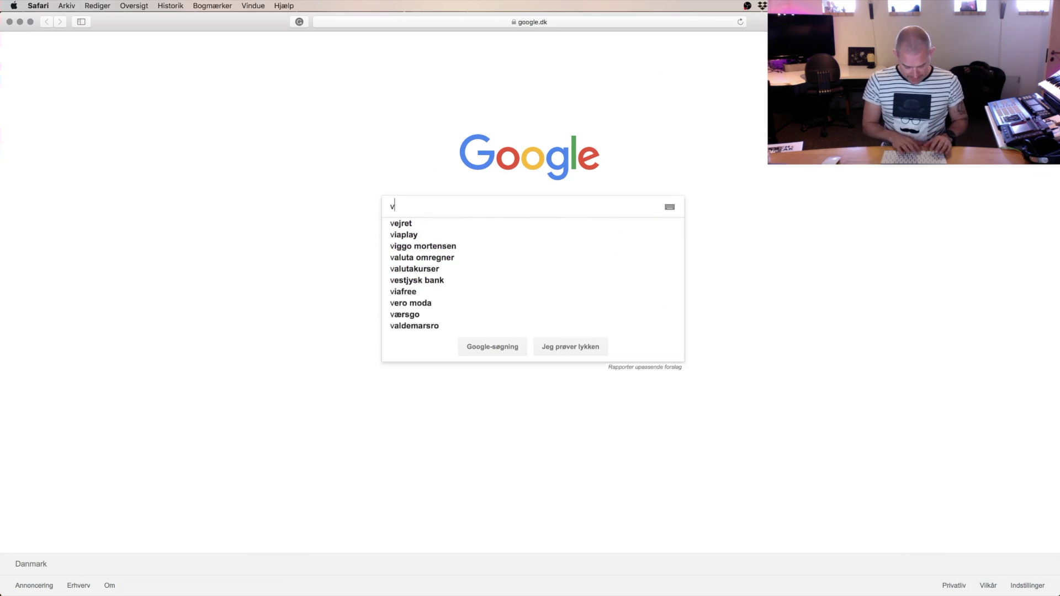
pyautogui.write('cv')
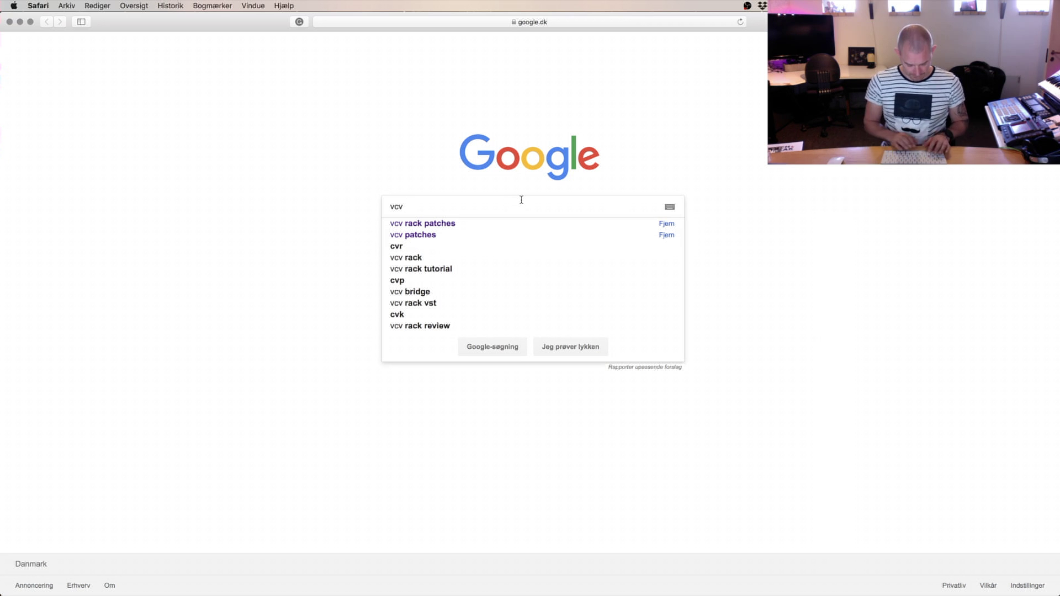
pyautogui.write(' rack')
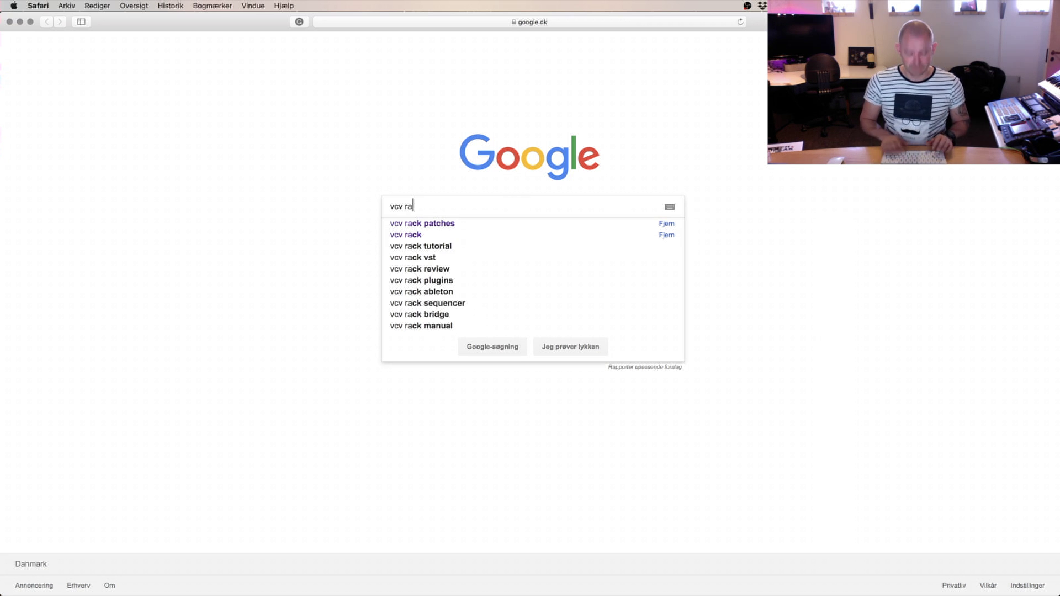
pyautogui.press('Return')
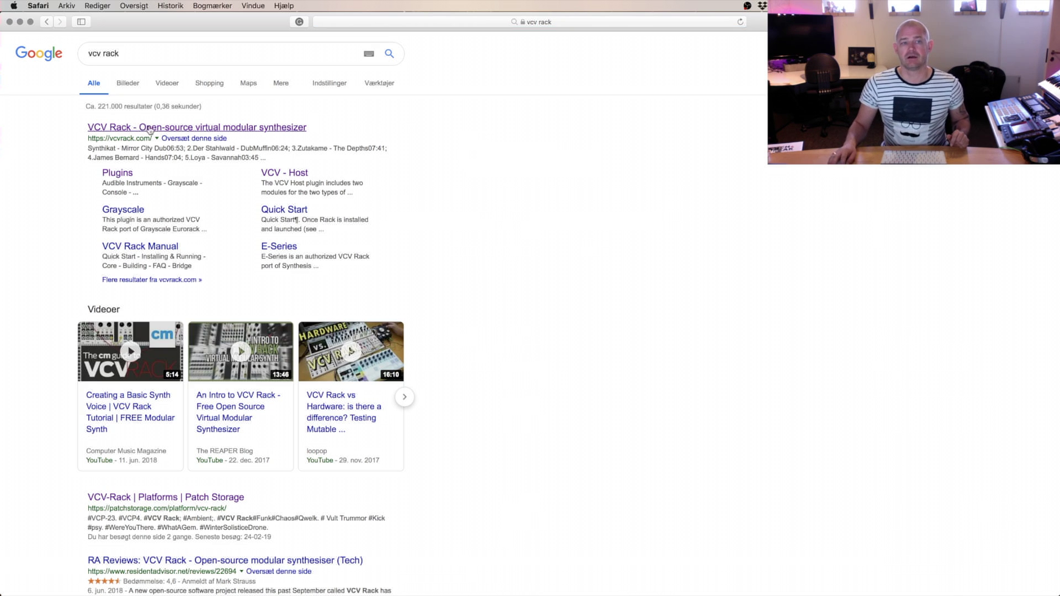
pyautogui.click(117, 128)
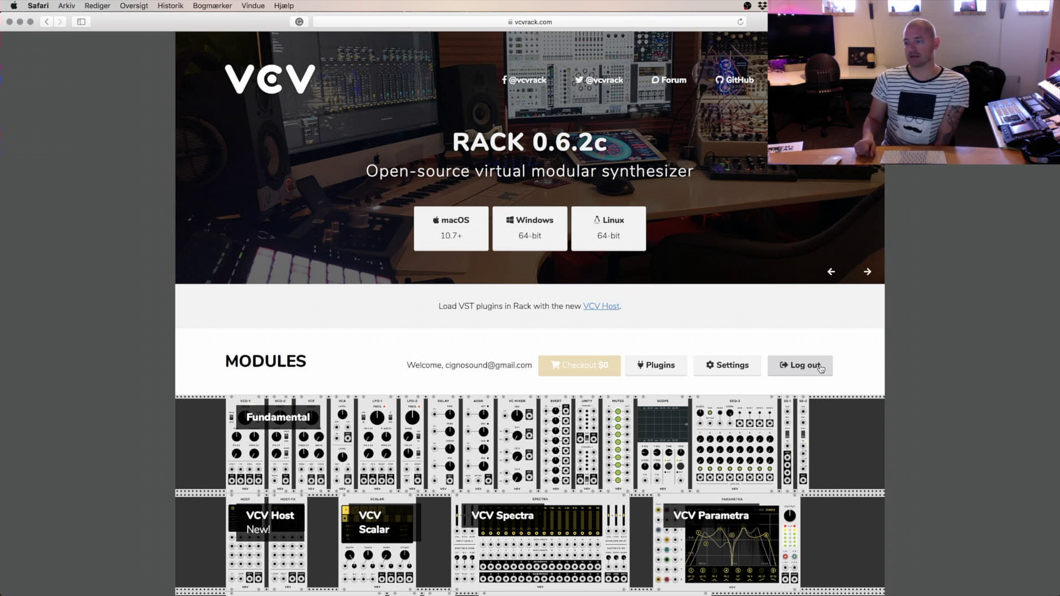
# Download Rack-0.6.2c-mac.dmg and show it in Finder's Downloads folder
pyautogui.click(449, 224)
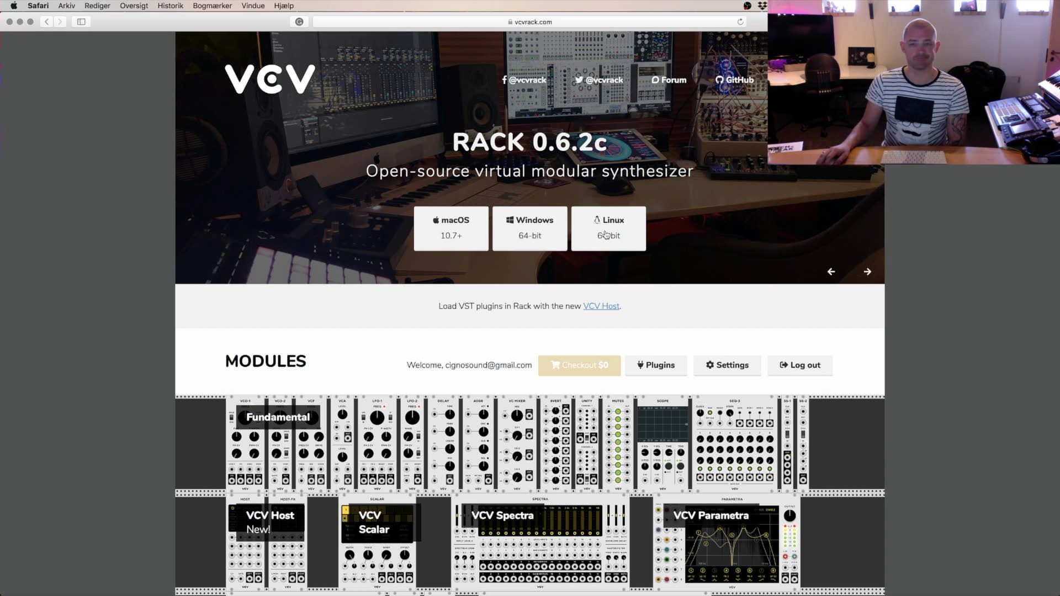
pyautogui.moveTo(886, 588)
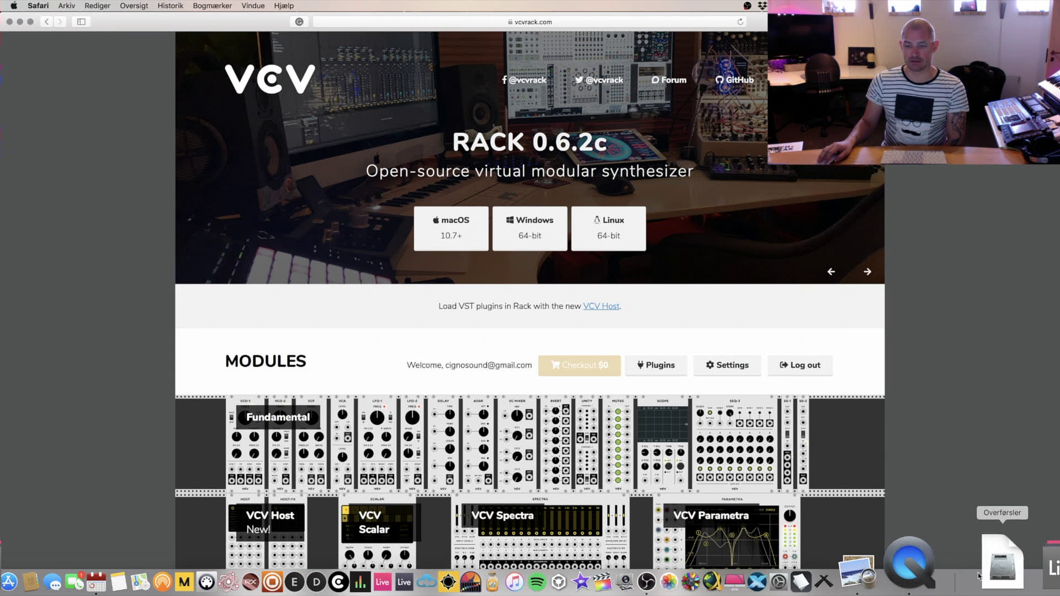
pyautogui.click(987, 572)
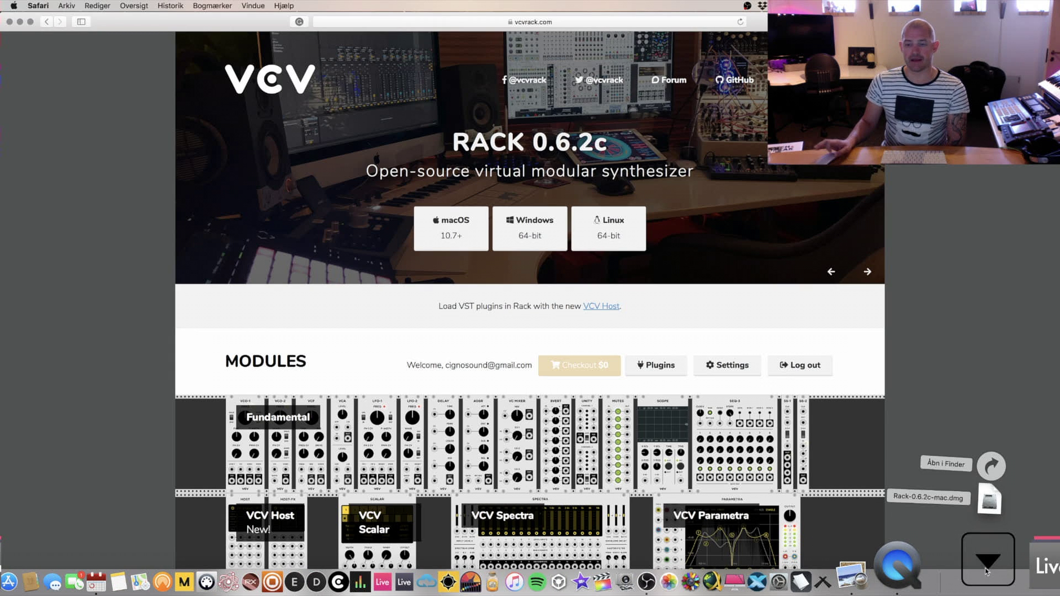
pyautogui.click(1011, 457)
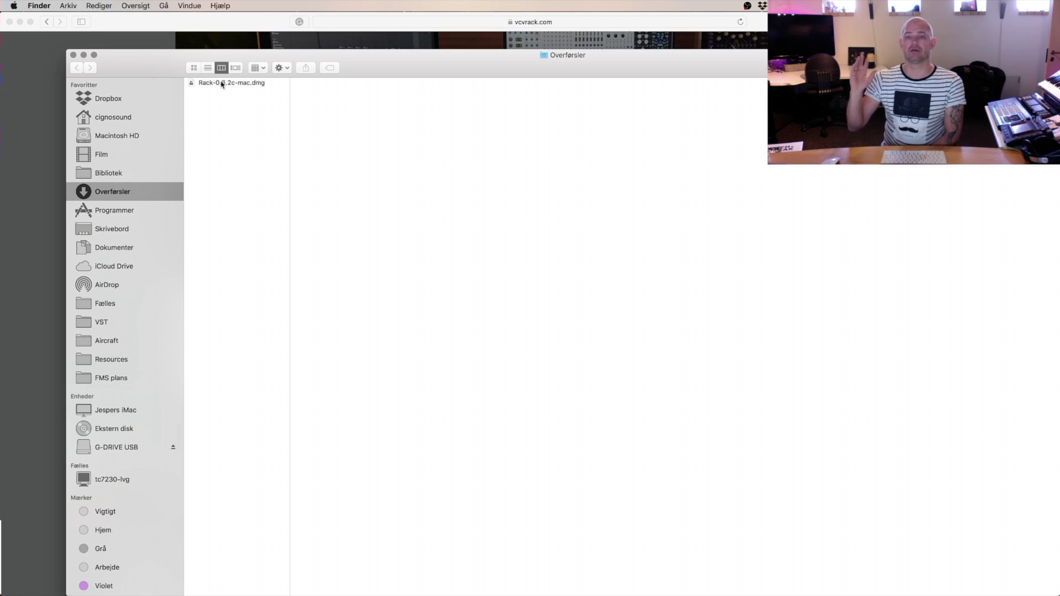
# Close the Downloads window, minimise Safari and launch Ableton Live 10.1 Beta from the Dock
pyautogui.click(73, 55)
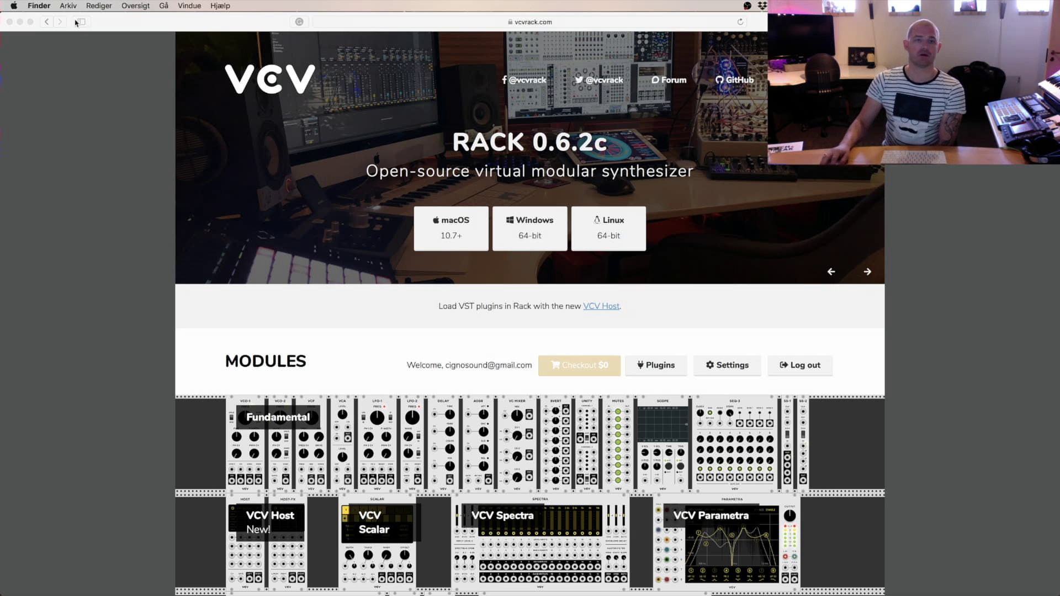
pyautogui.click(20, 22)
pyautogui.moveTo(465, 576)
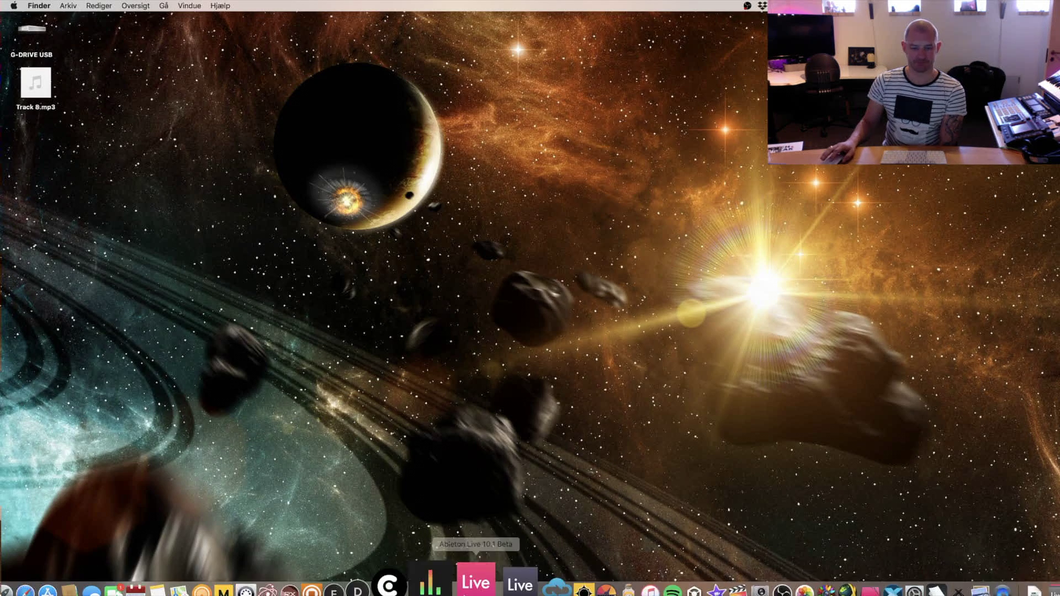
pyautogui.click(465, 577)
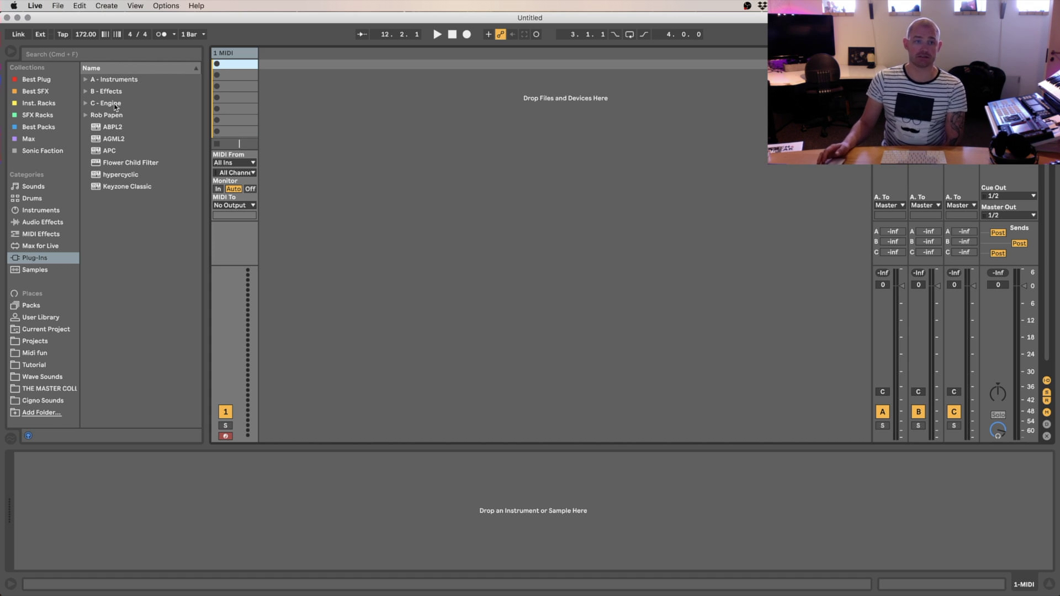
# Check that VCV-Bridge is listed under Plug-Ins > A - Instruments > Modular
pyautogui.click(85, 81)
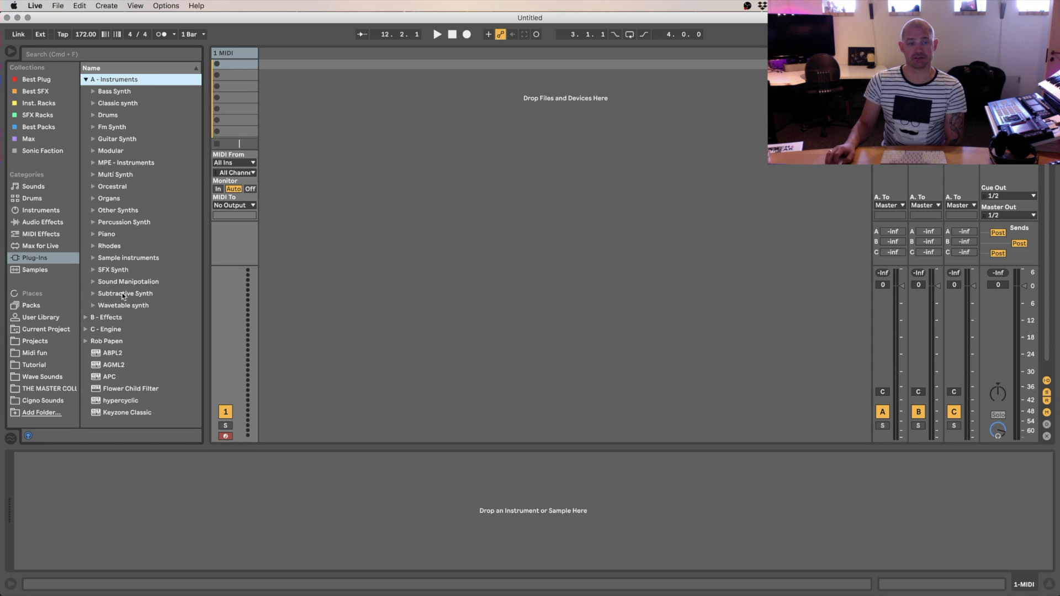
pyautogui.click(94, 152)
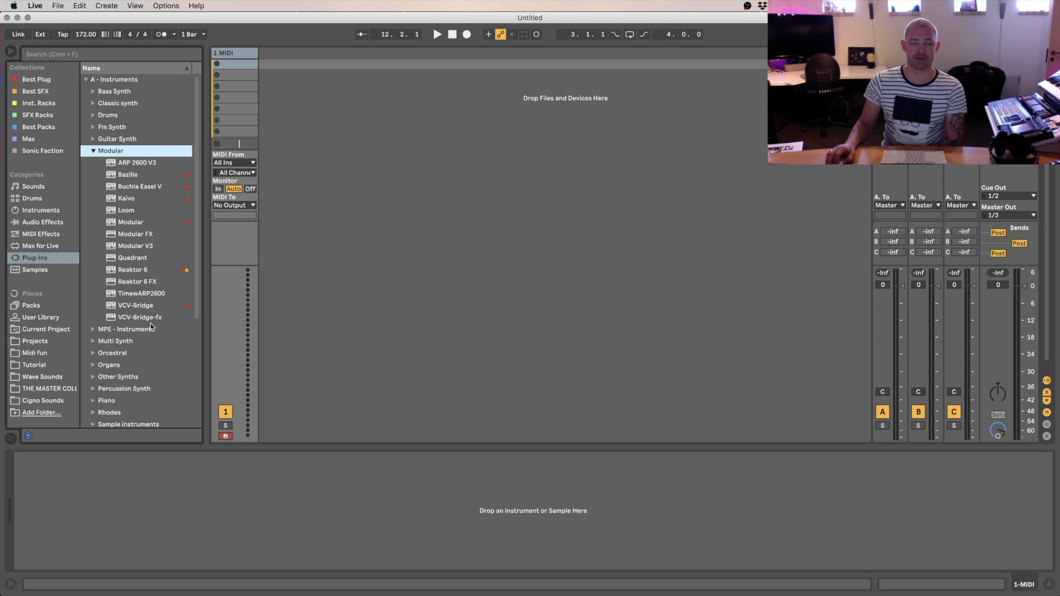
pyautogui.click(93, 150)
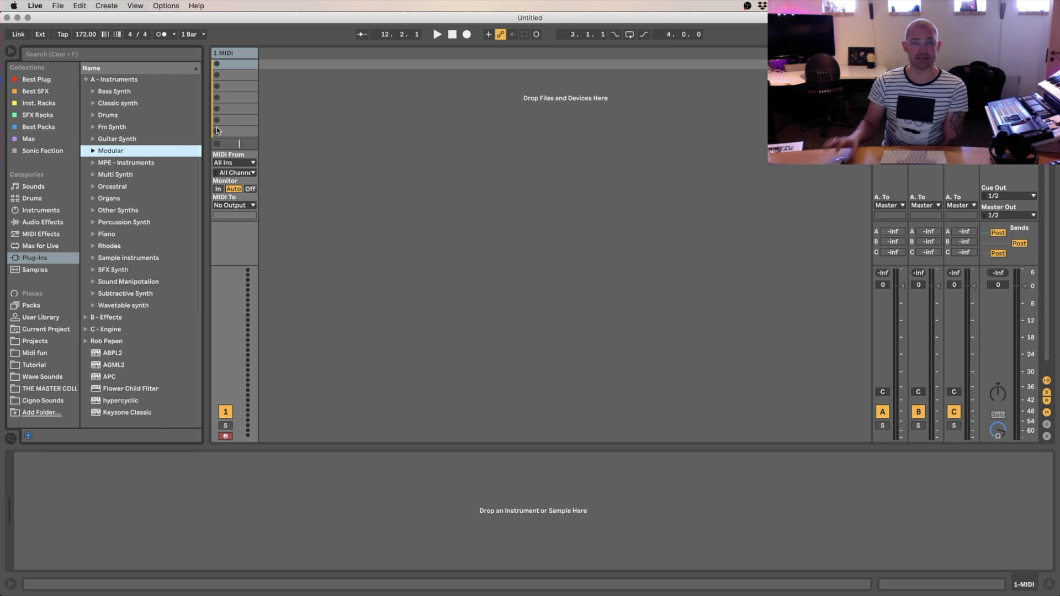
# Review the custom VST2 folder setting in Live's Plug-Ins preferences, then close them
pyautogui.click(35, 5)
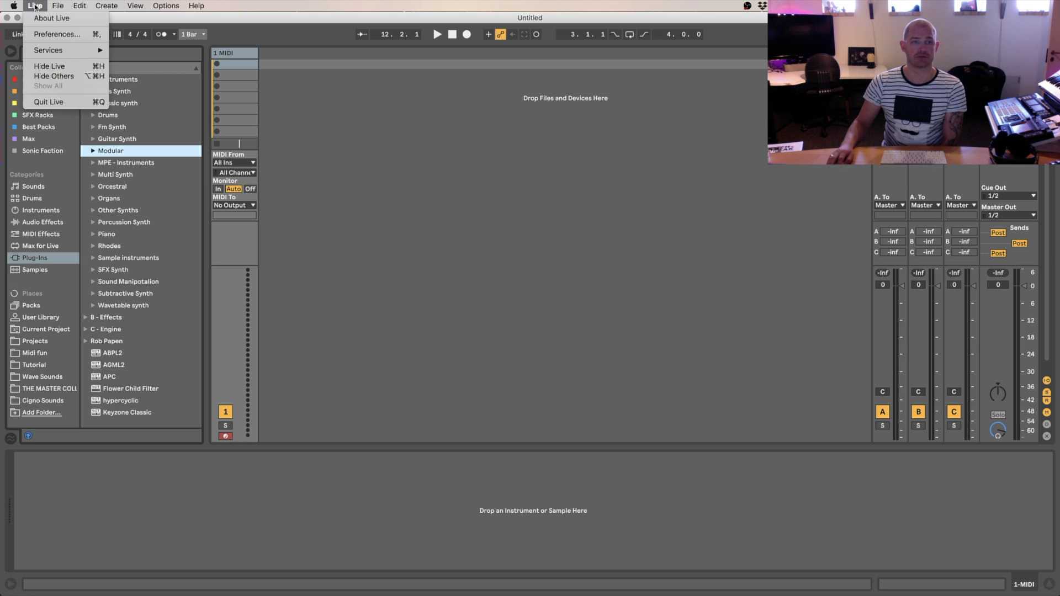
pyautogui.click(55, 34)
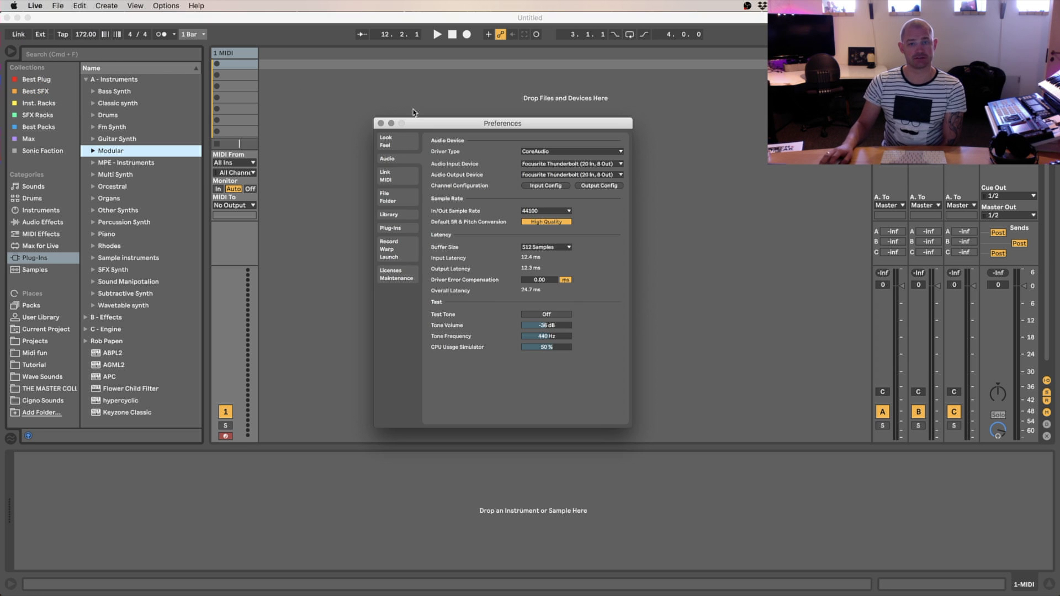
pyautogui.click(397, 230)
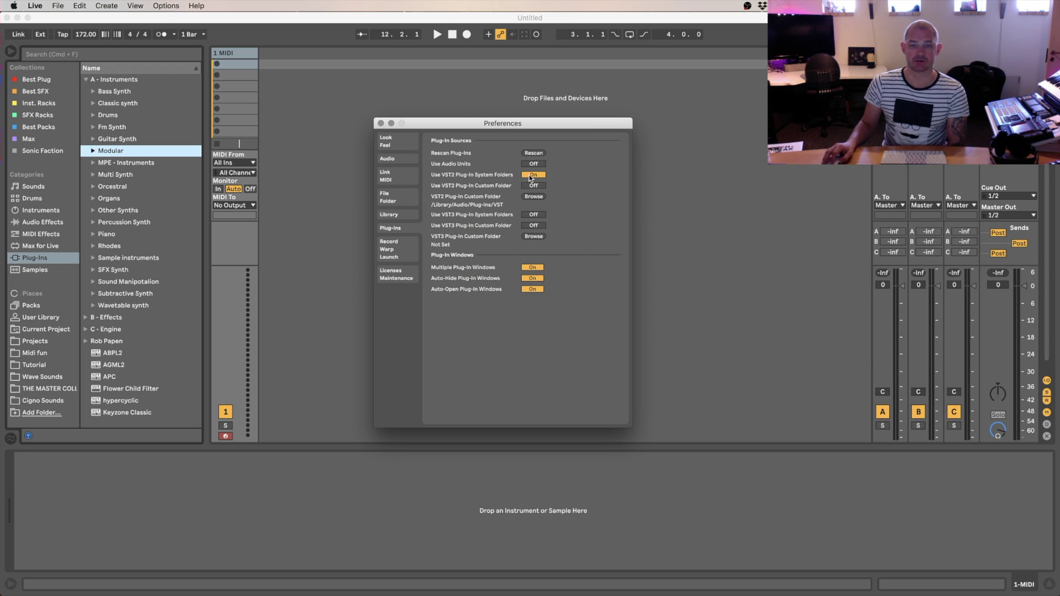
pyautogui.moveTo(382, 126); pyautogui.dragTo(384, 124)
pyautogui.click(384, 124)
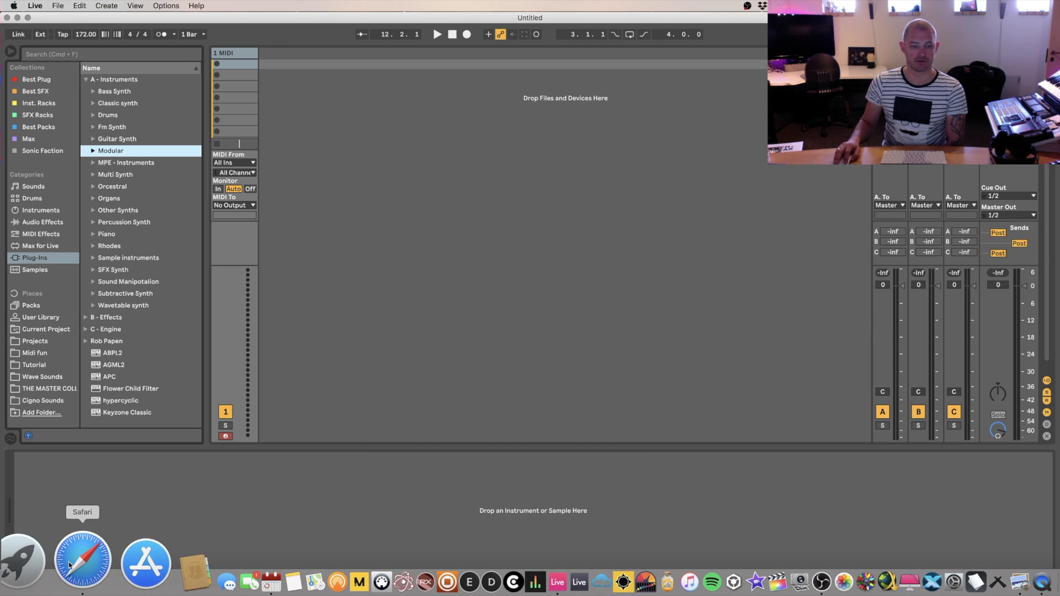
# Browse Finder to Macintosh HD > Bibliotek > Audio > Plug-Ins > VST, then close that window
pyautogui.click(30, 566)
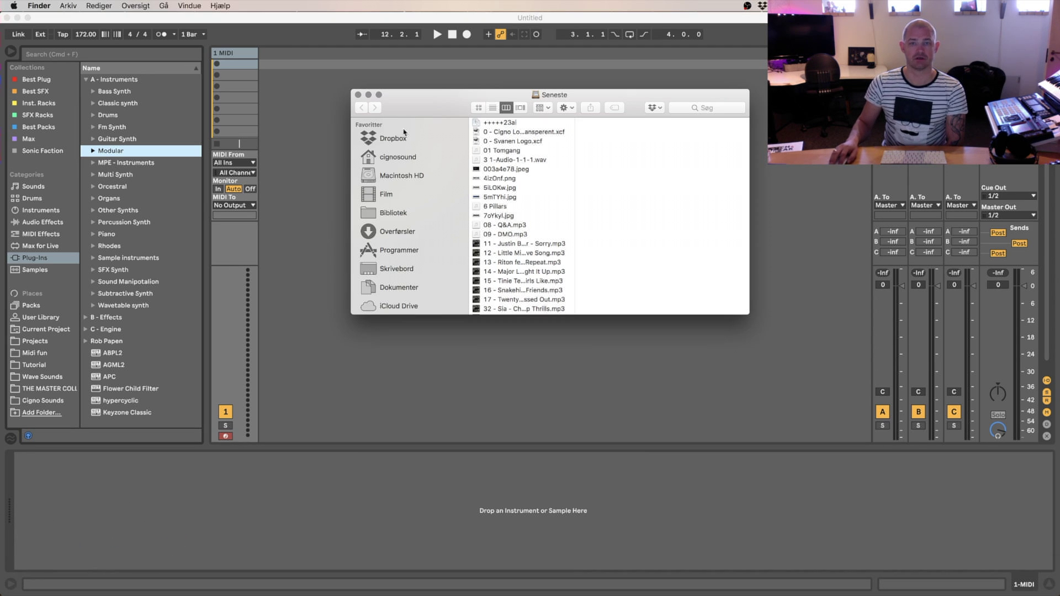
pyautogui.click(400, 177)
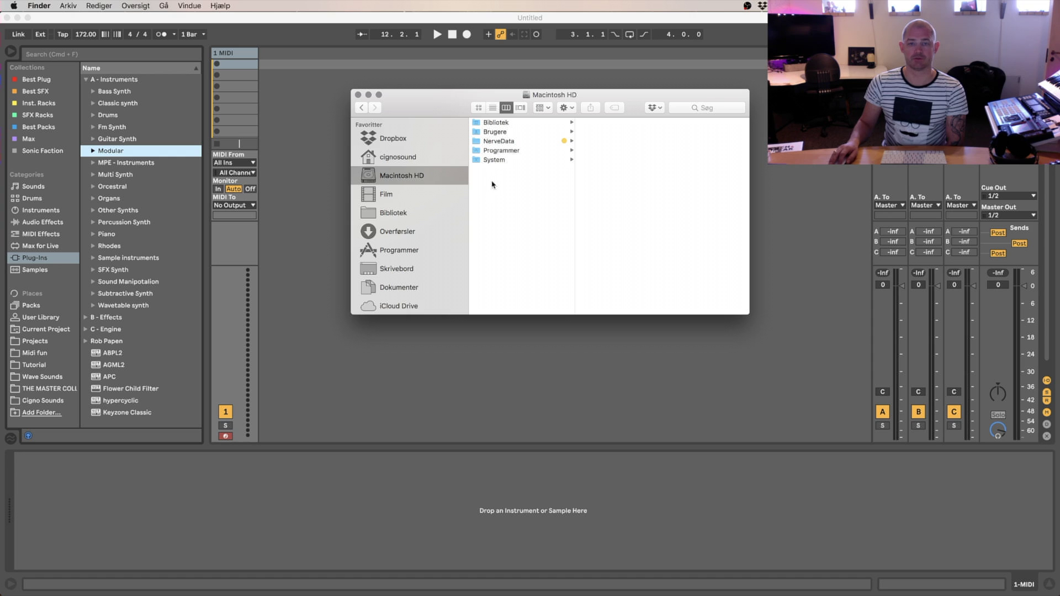
pyautogui.click(517, 123)
pyautogui.click(607, 142)
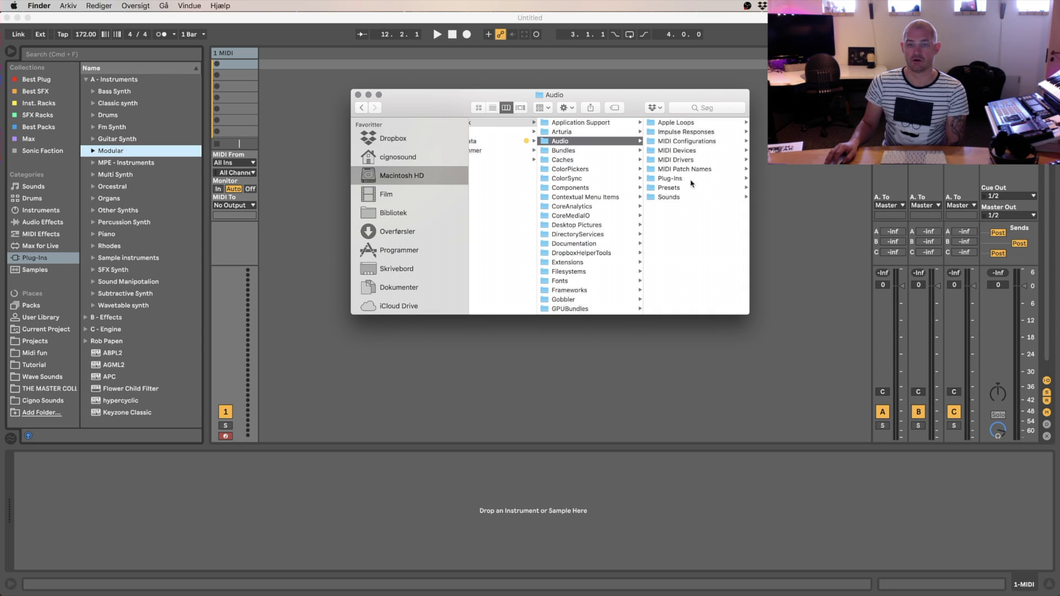
pyautogui.click(691, 180)
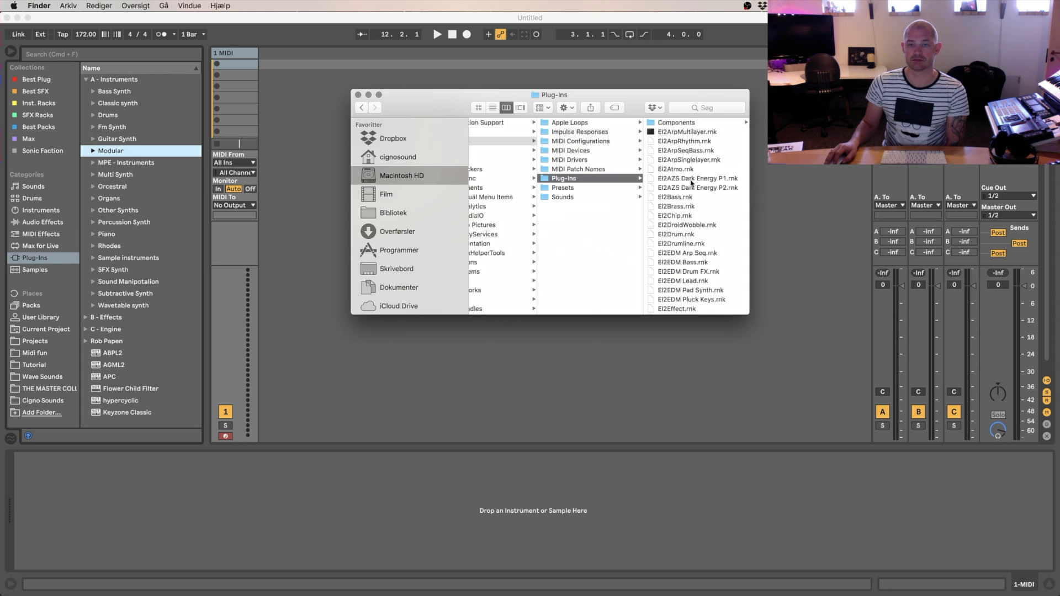
pyautogui.scroll(-15, 690, 183)
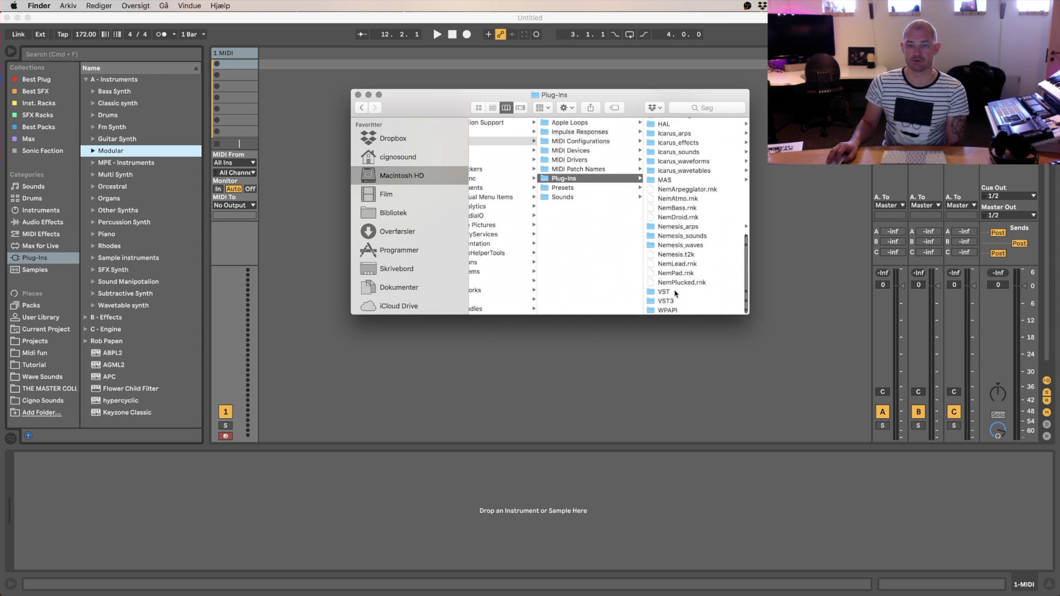
pyautogui.click(676, 293)
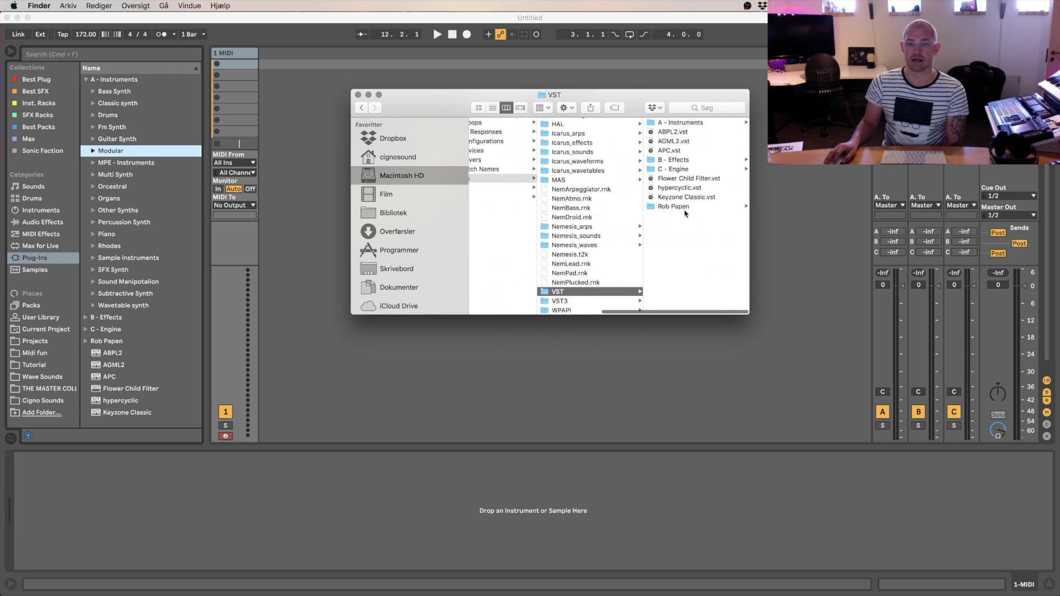
pyautogui.click(358, 95)
# Drag VCV-Bridge from A - Instruments > Modular onto Live's MIDI track
pyautogui.click(378, 118)
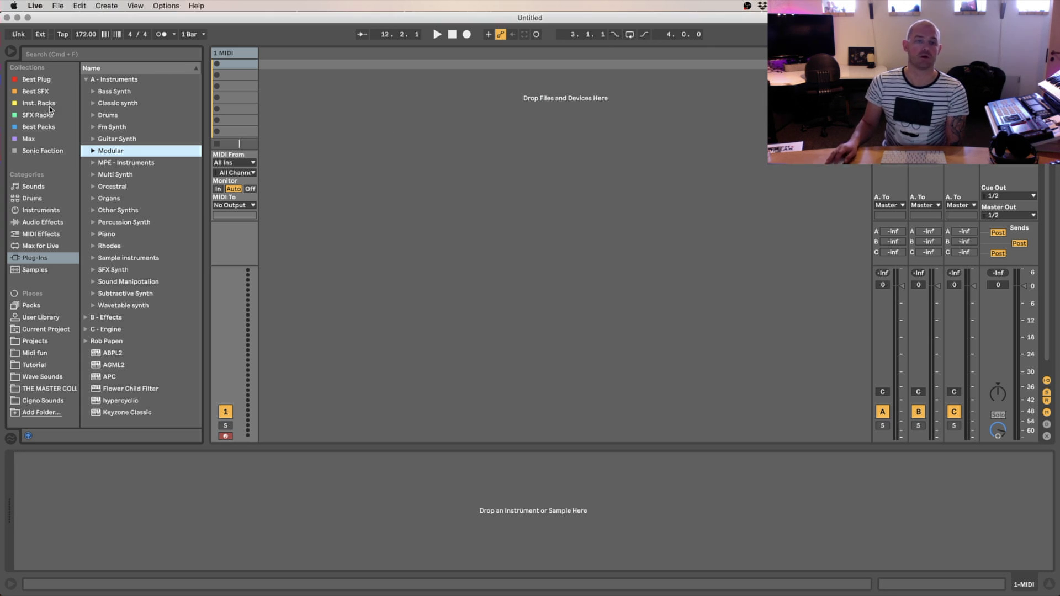
pyautogui.click(87, 80)
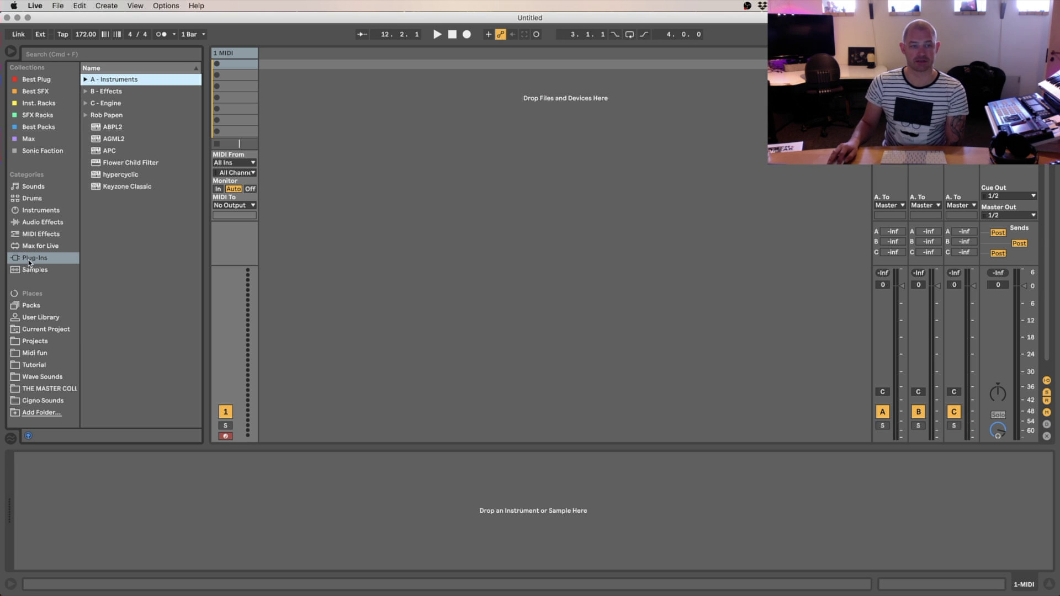
pyautogui.click(86, 79)
pyautogui.click(94, 151)
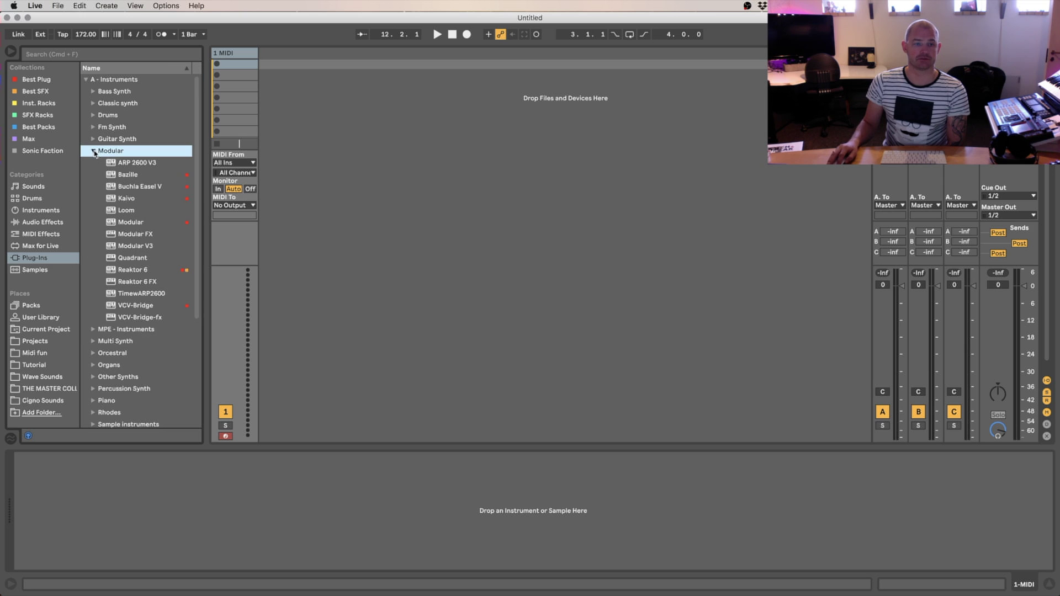
pyautogui.moveTo(134, 306); pyautogui.dragTo(231, 116)
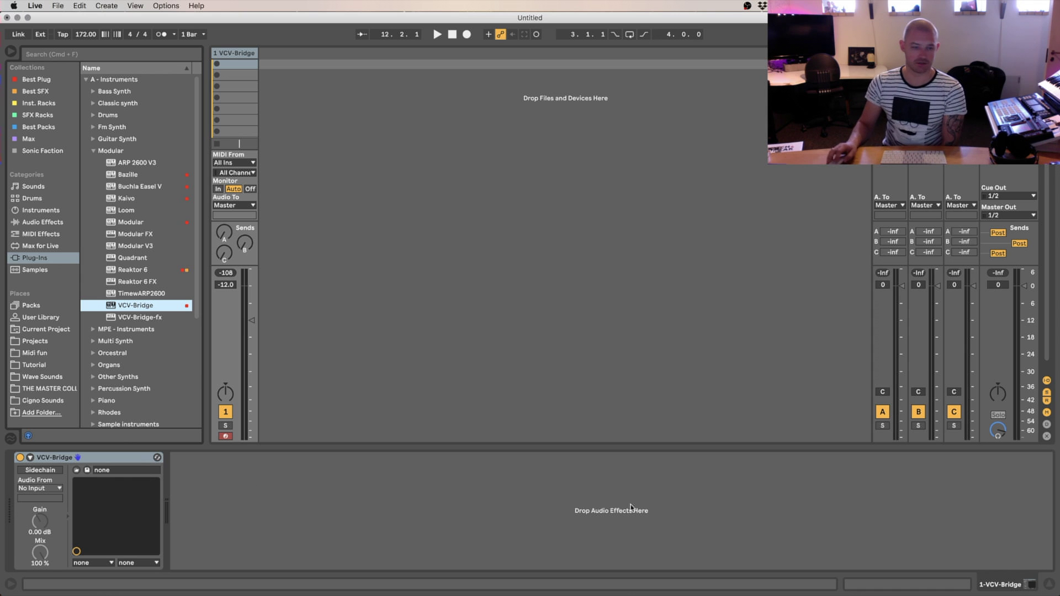
# Launch VCV Rack from the Dock's applications stack
pyautogui.moveTo(463, 579)
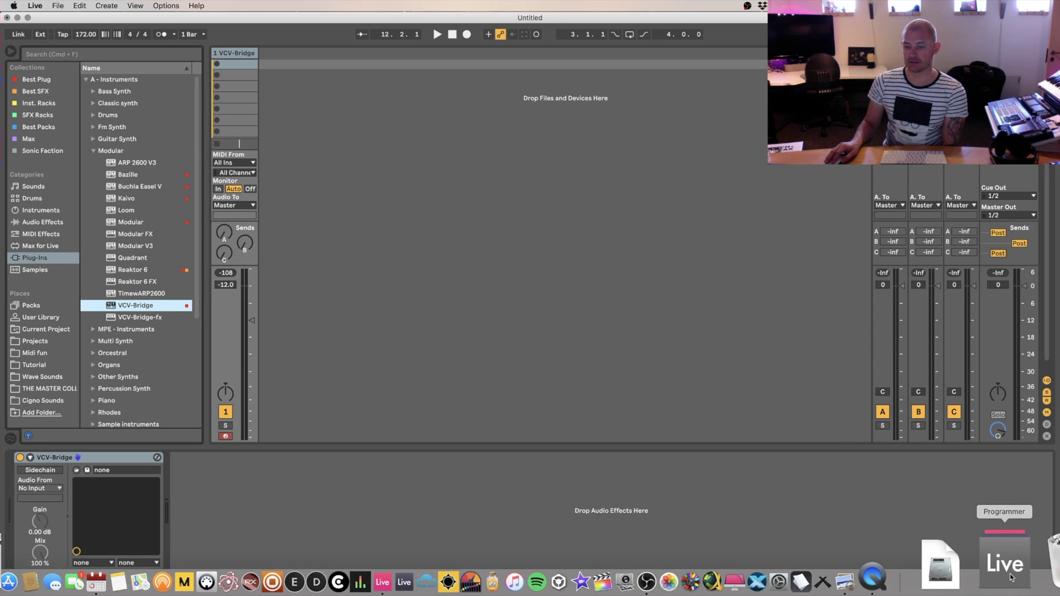
pyautogui.click(1011, 578)
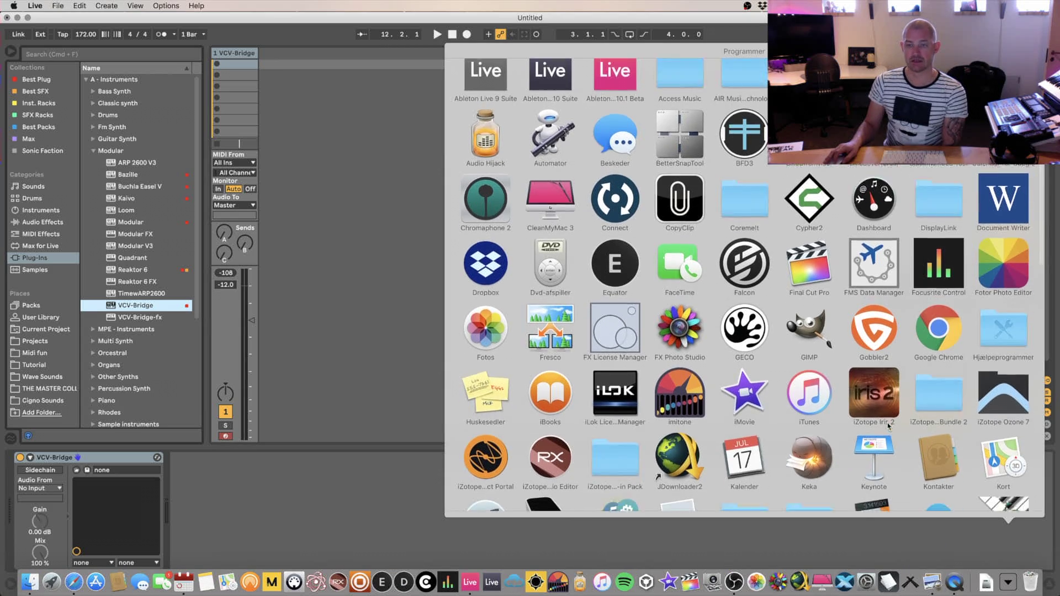
pyautogui.scroll(-10, 888, 426)
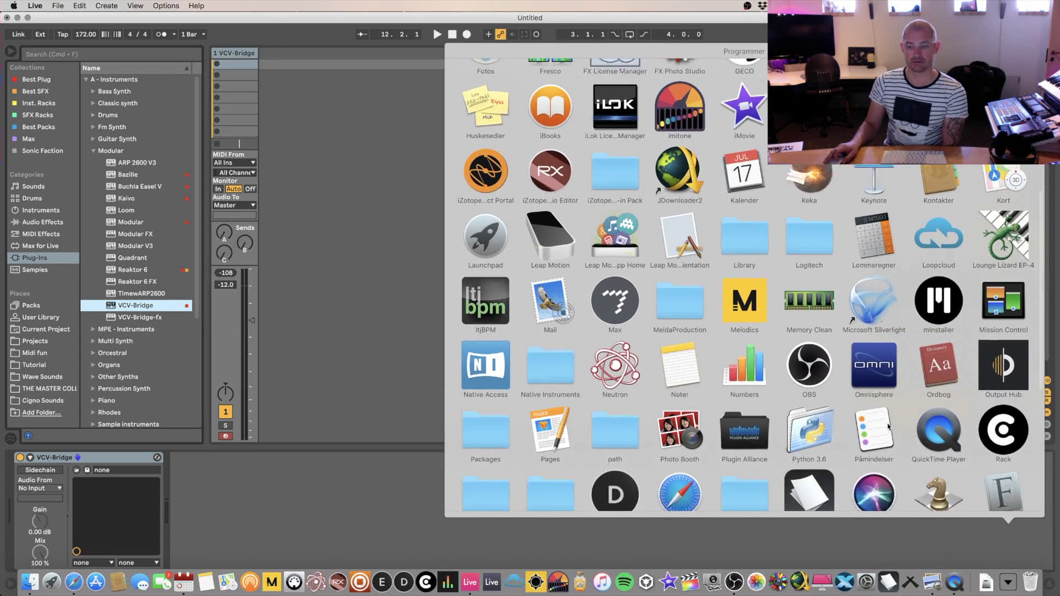
pyautogui.click(1003, 419)
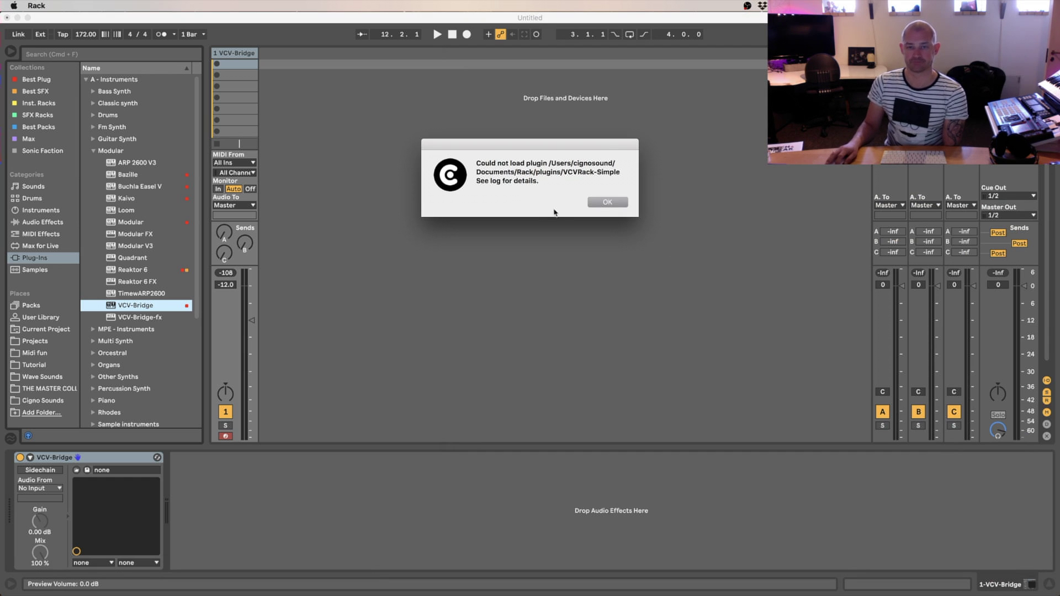
# Dismiss the plugin error, clear the patch, enlarge the Rack window, then minimise it
pyautogui.click(607, 202)
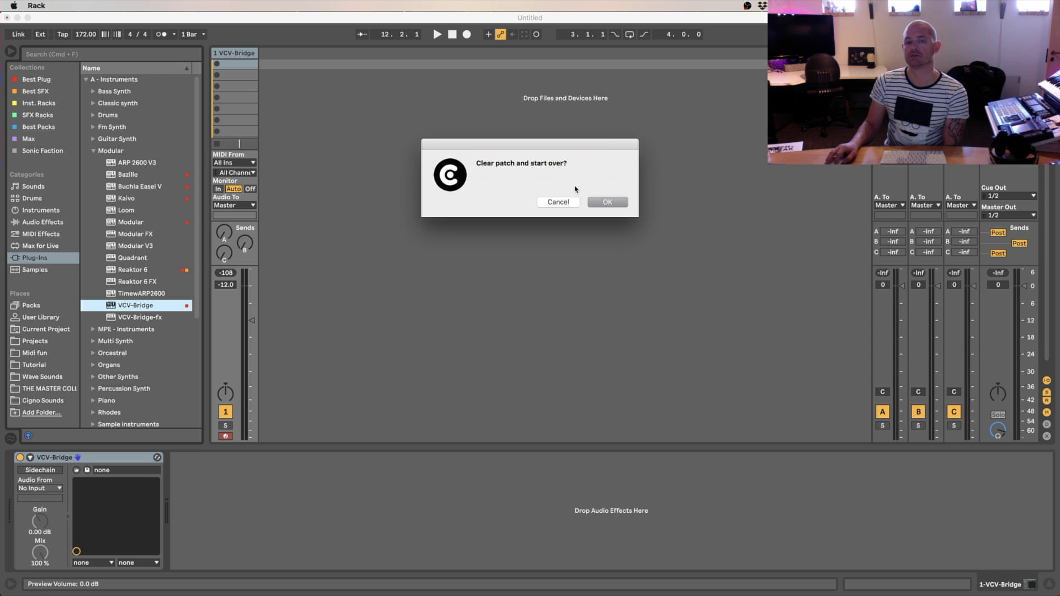
pyautogui.click(600, 202)
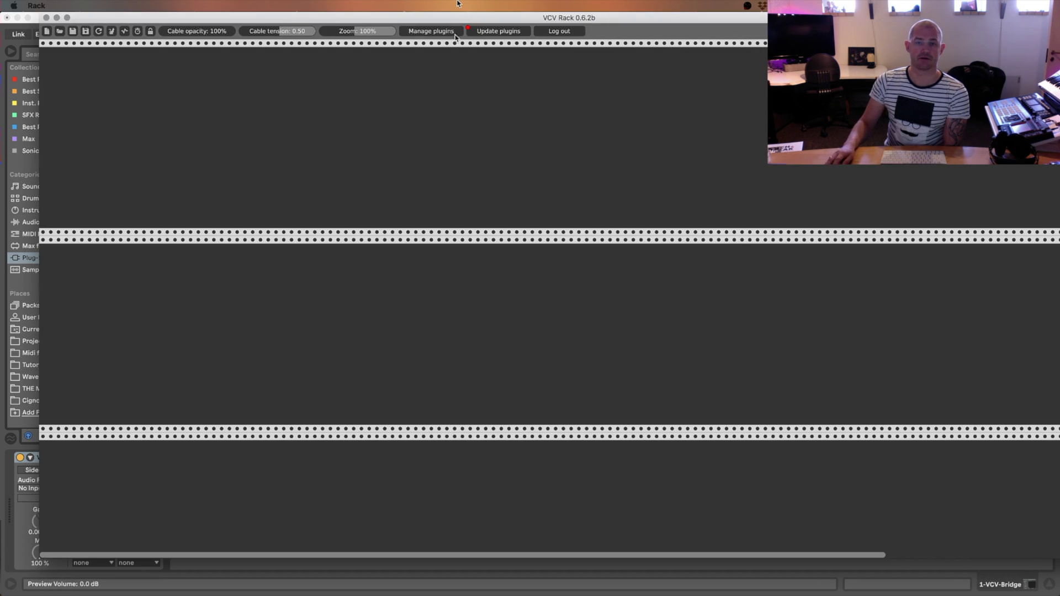
pyautogui.doubleClick(461, 18)
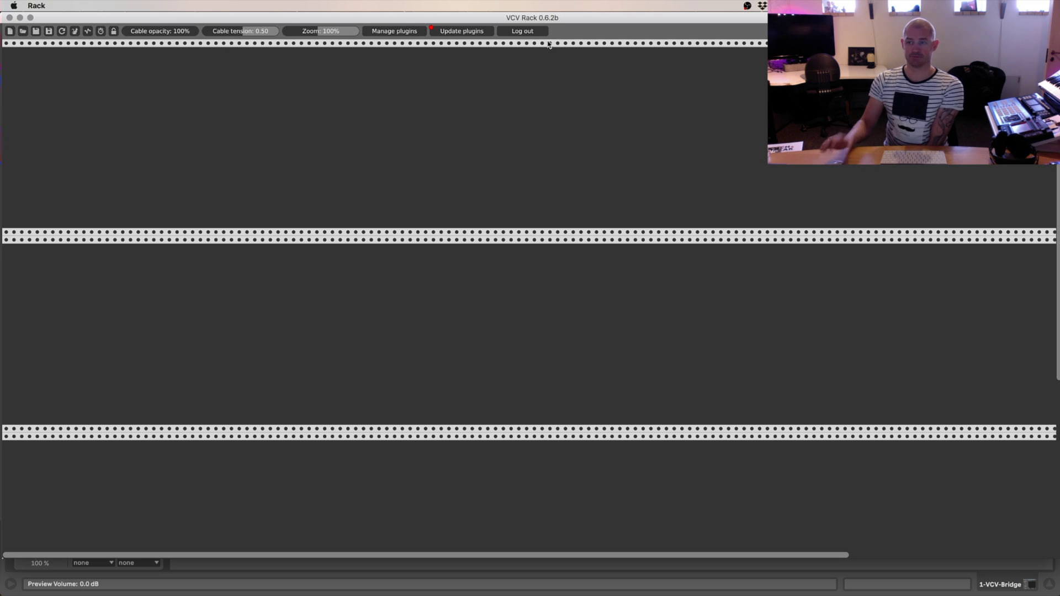
pyautogui.click(20, 18)
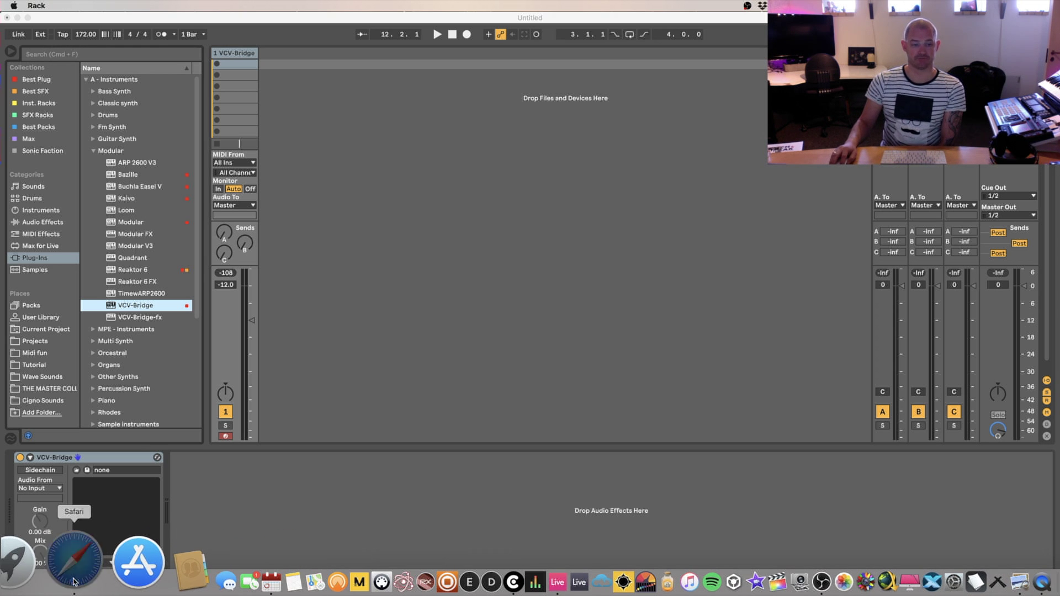
# Switch to Safari and open the Plugins list on vcvrack.com
pyautogui.click(73, 580)
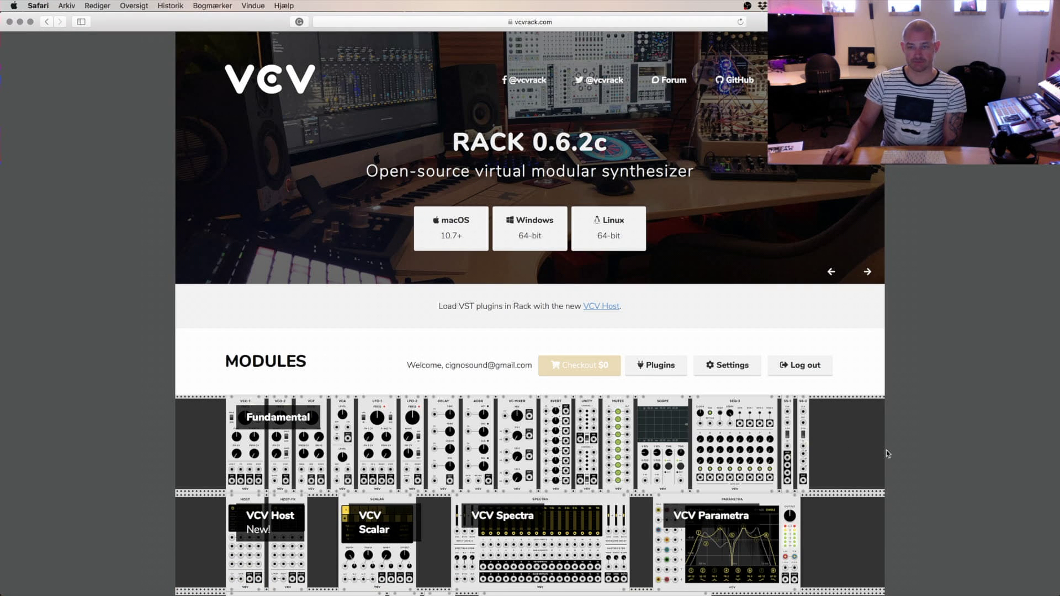
pyautogui.scroll(-1, 872, 447)
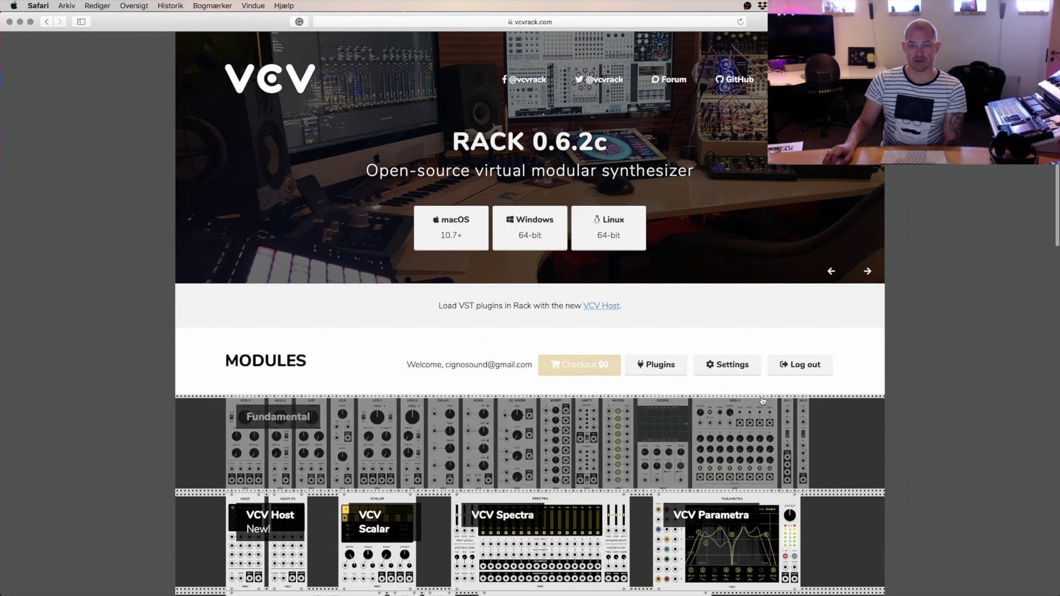
pyautogui.click(652, 367)
# Remove 21kHz from the account and scroll down the plugin list to RJModules
pyautogui.scroll(-1, 822, 354)
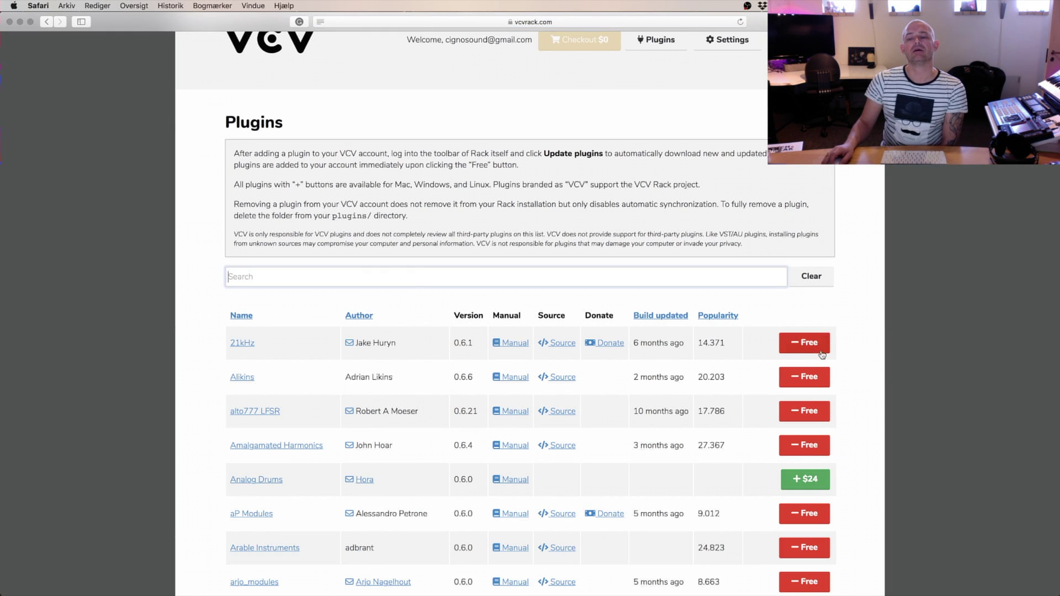
pyautogui.click(822, 353)
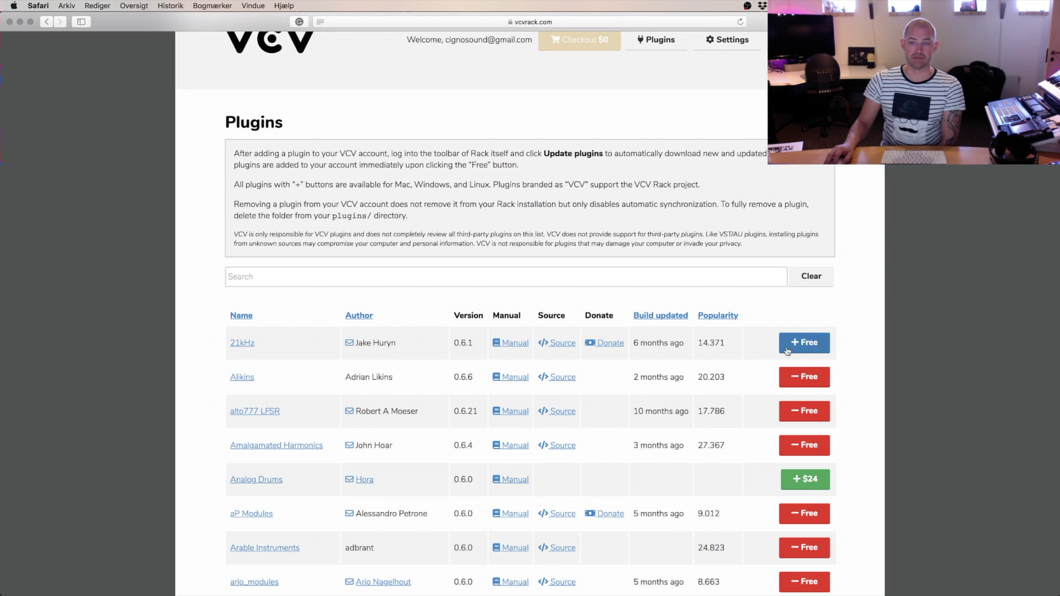
pyautogui.click(800, 345)
pyautogui.click(815, 352)
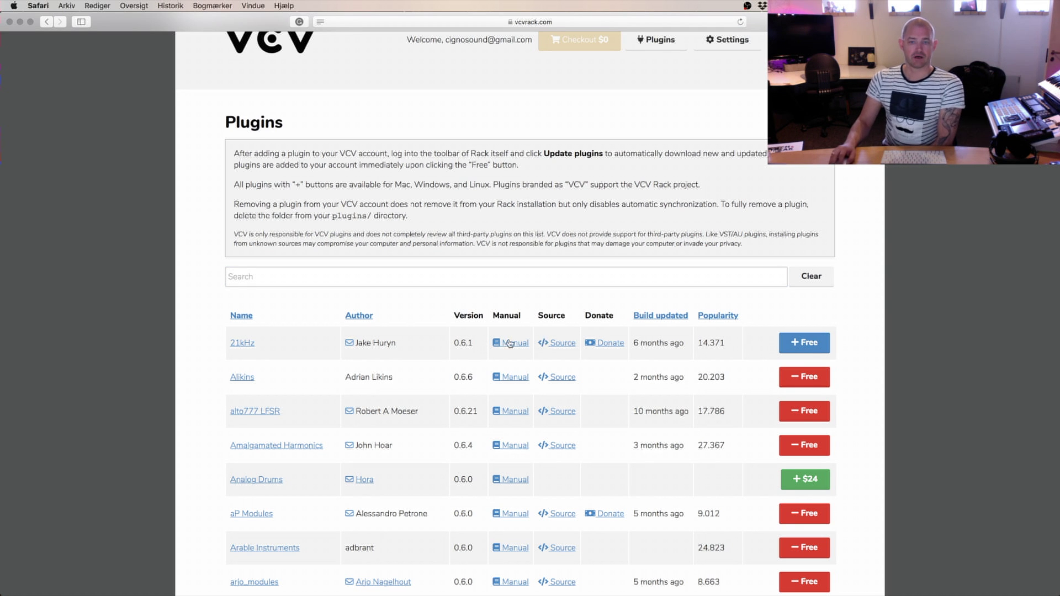
pyautogui.scroll(-5, 663, 345)
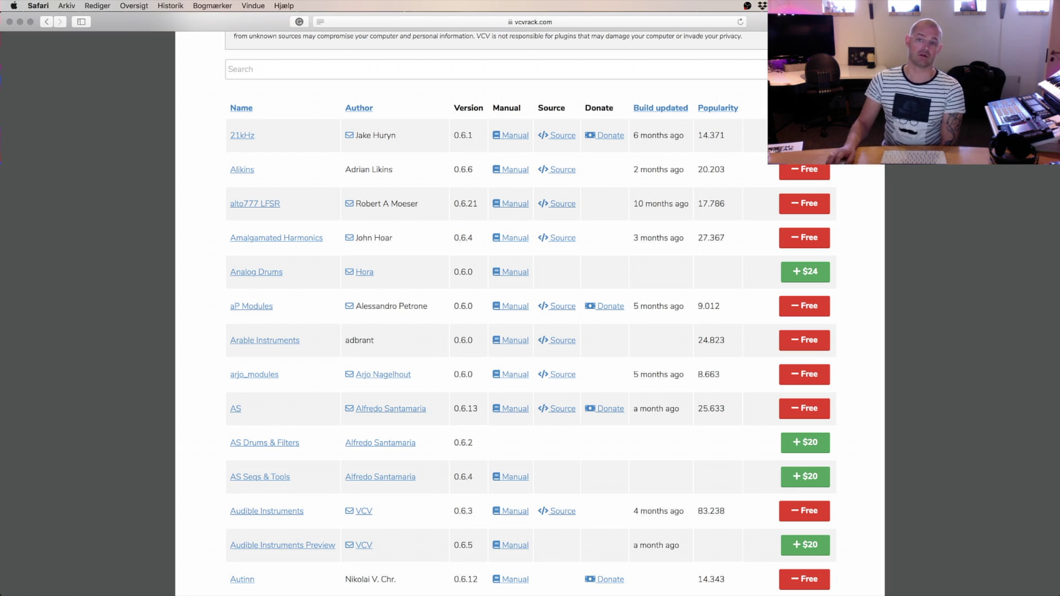
pyautogui.scroll(-6, 845, 355)
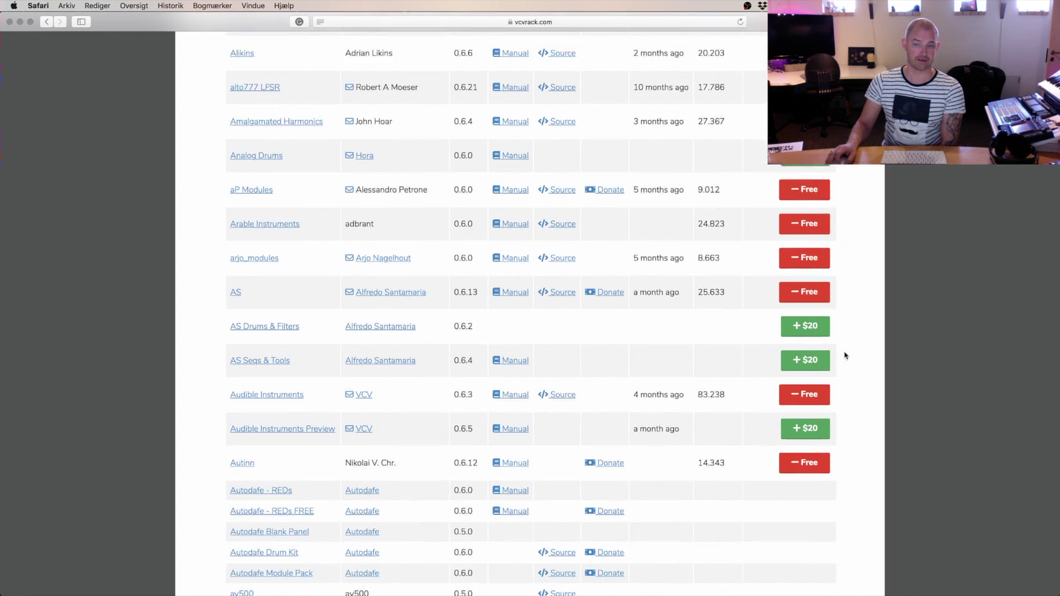
pyautogui.scroll(-20, 840, 354)
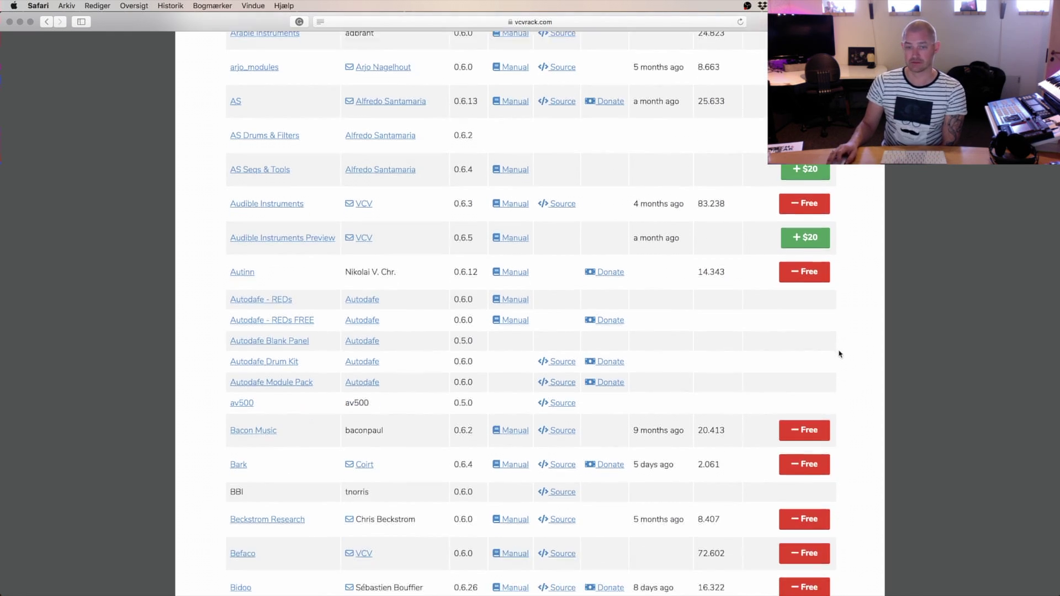
pyautogui.scroll(-20, 840, 355)
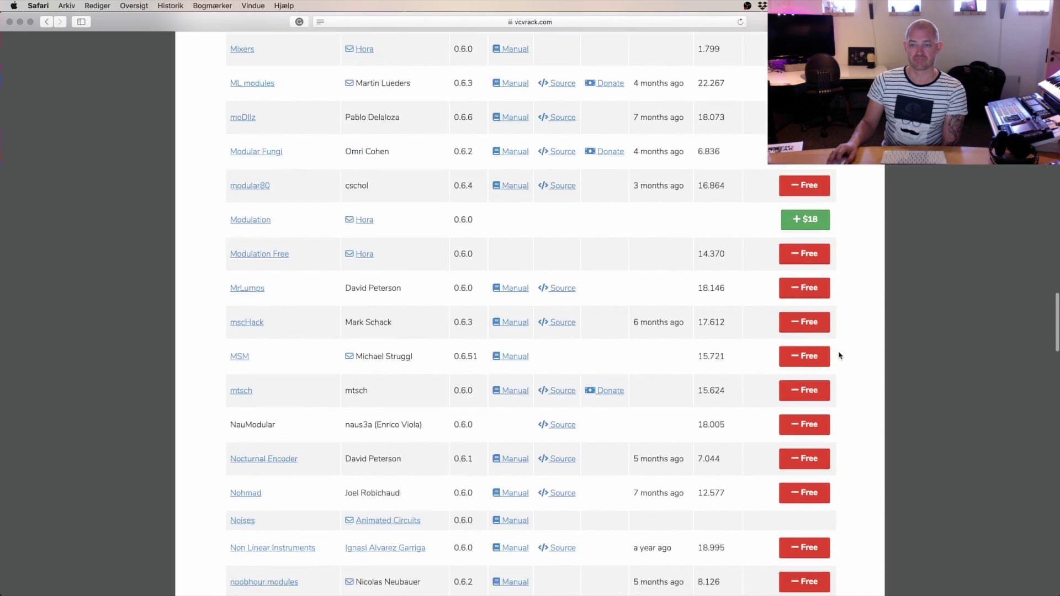
pyautogui.scroll(-3, 840, 355)
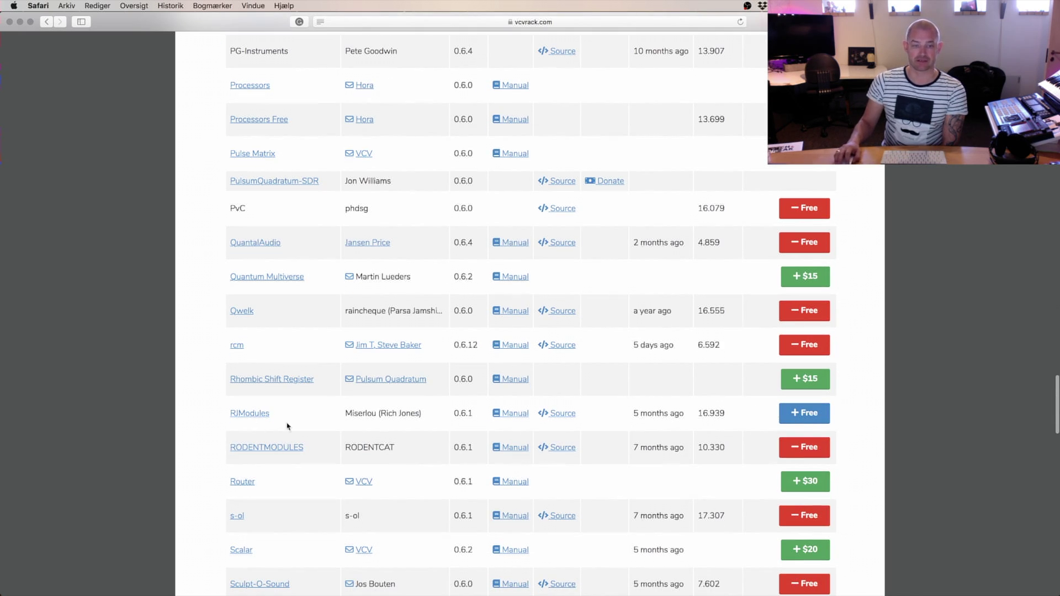
# Open the RJModules README on GitHub, view its module overview, then go back
pyautogui.click(511, 413)
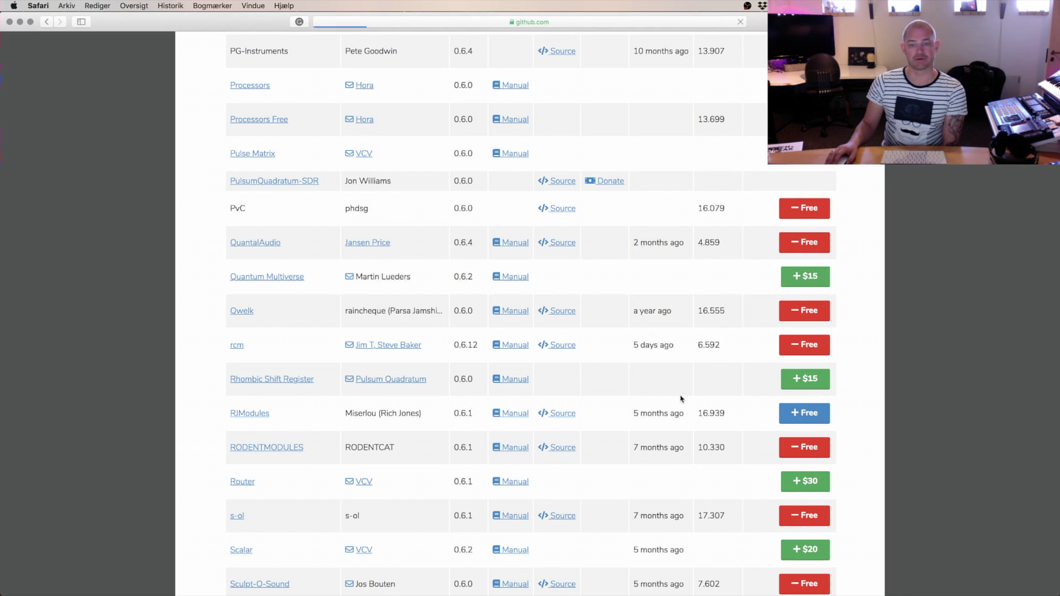
pyautogui.scroll(-2, 611, 427)
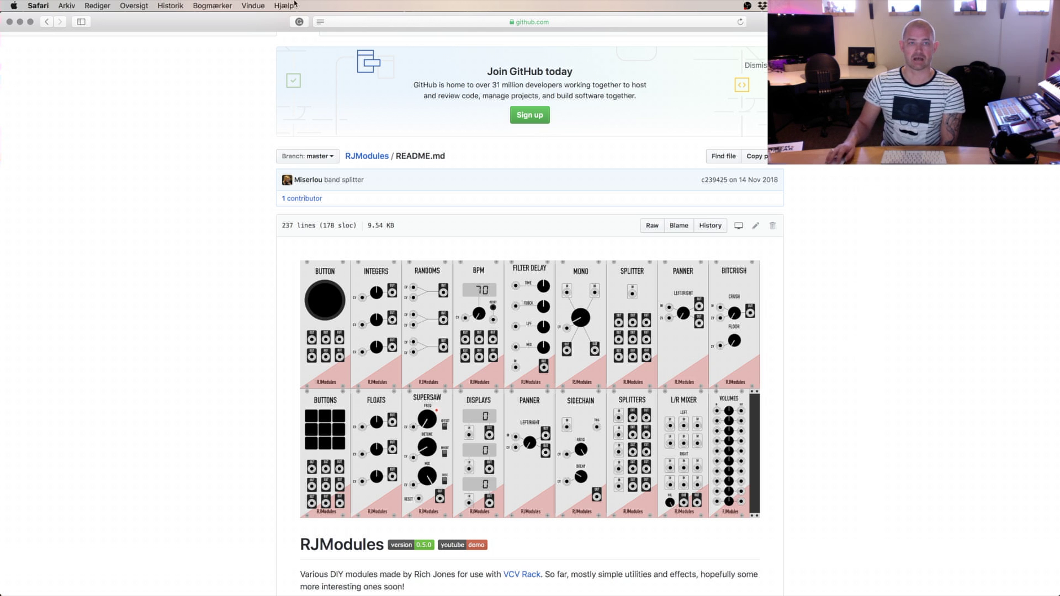
pyautogui.click(47, 22)
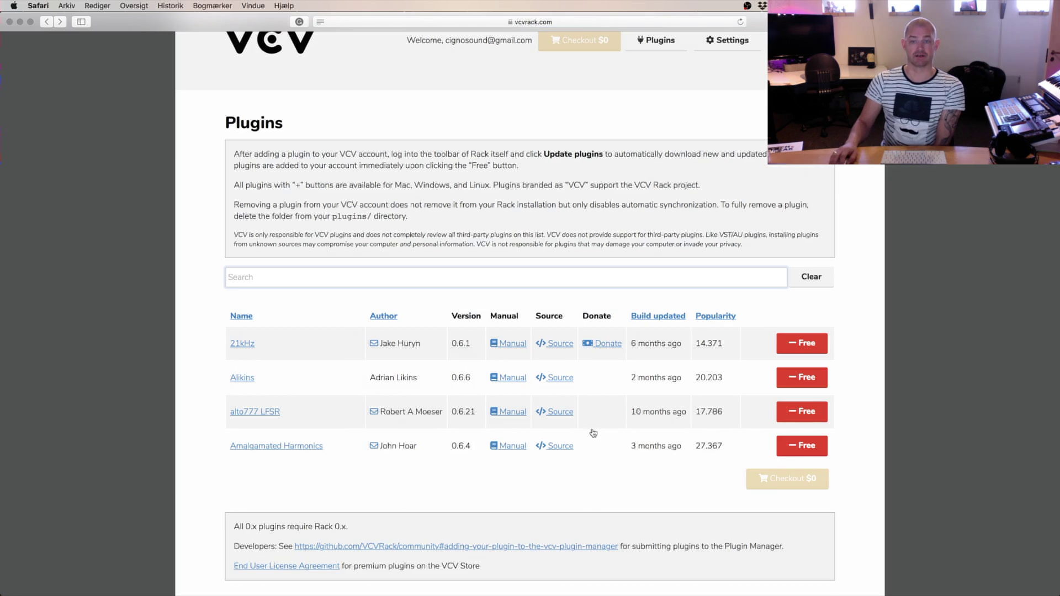
# Scroll to the bottom of the plugin table, showing 149 total, 100 added and $0 checkout
pyautogui.scroll(-2, 596, 430)
pyautogui.scroll(-20, 603, 421)
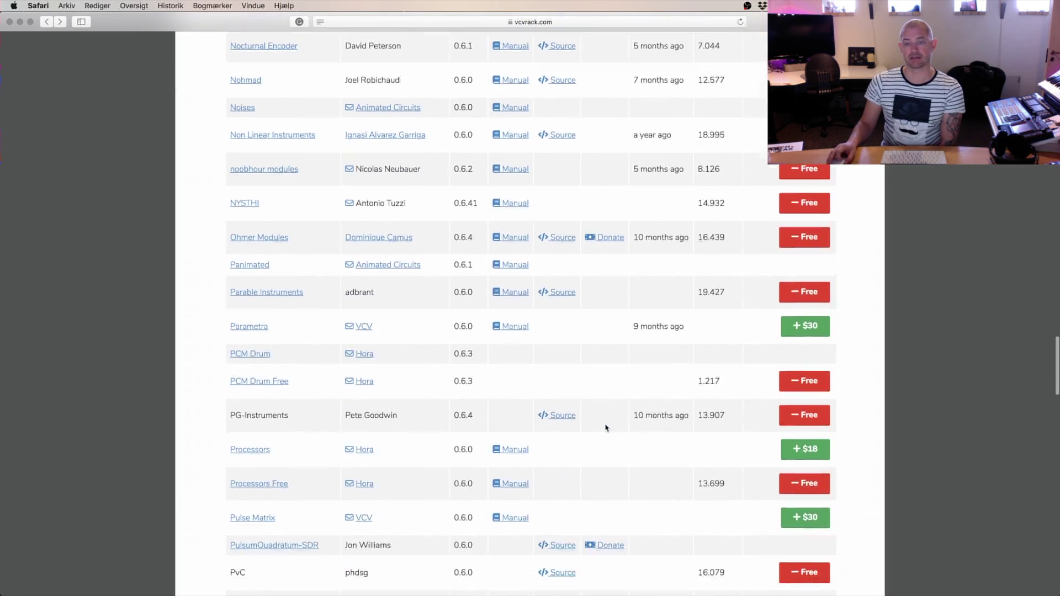
pyautogui.scroll(-1, 606, 427)
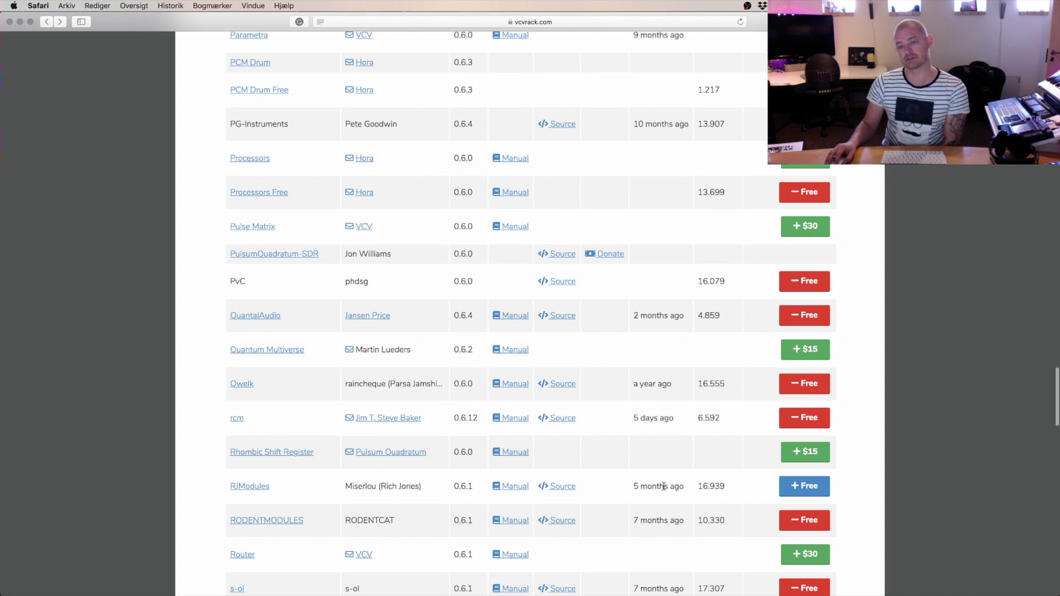
pyautogui.moveTo(648, 483)
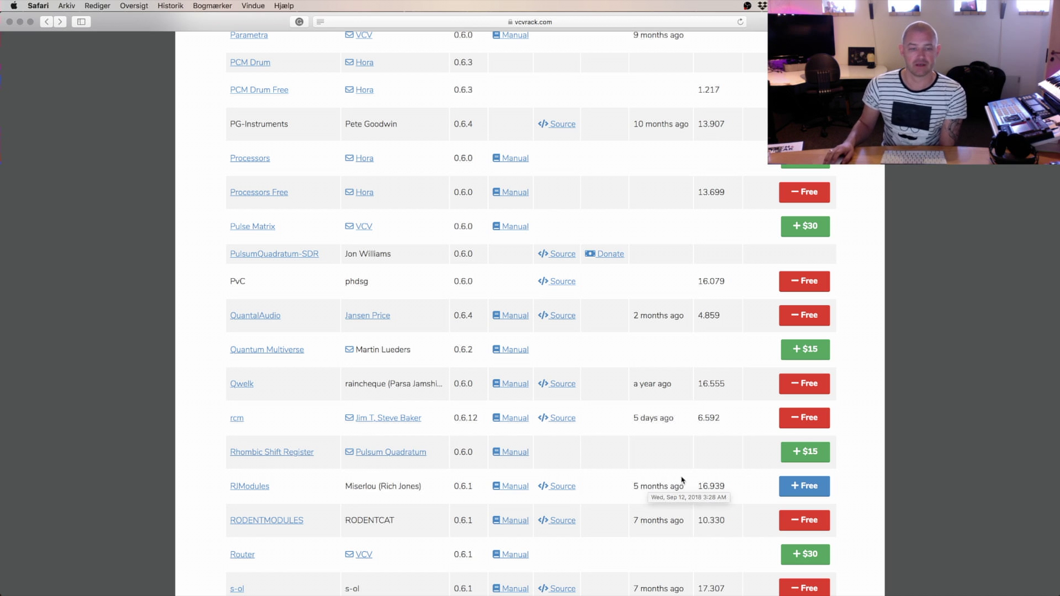
pyautogui.scroll(2, 680, 481)
pyautogui.scroll(10, 681, 480)
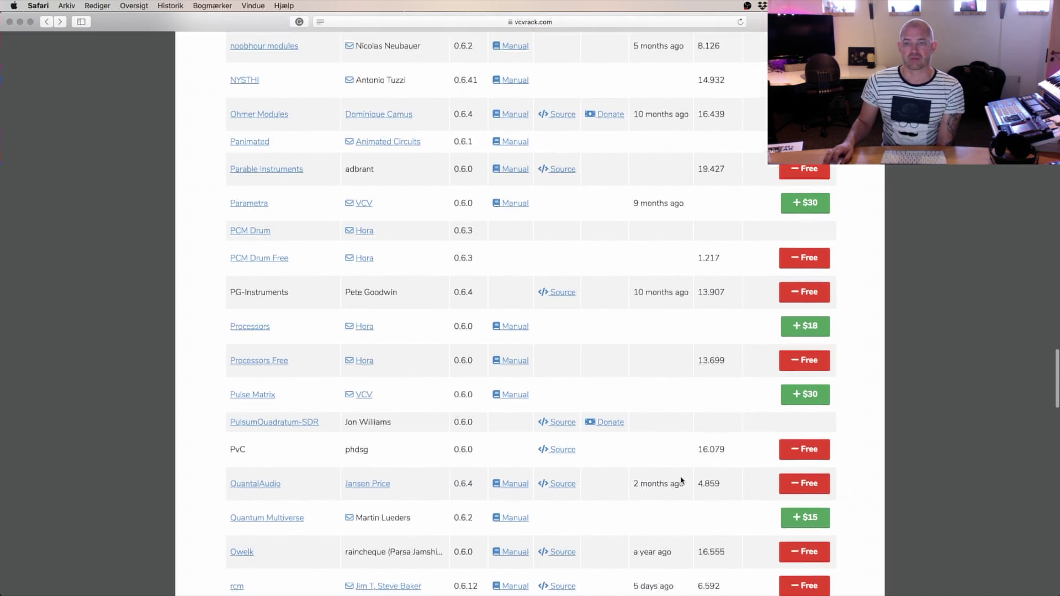
pyautogui.scroll(15, 681, 481)
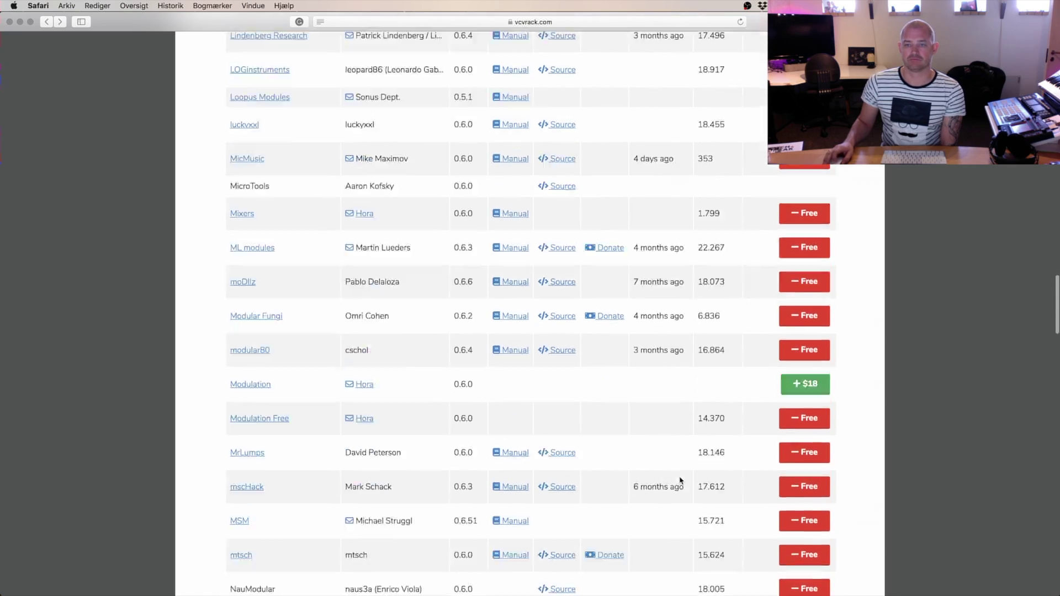
pyautogui.scroll(8, 680, 480)
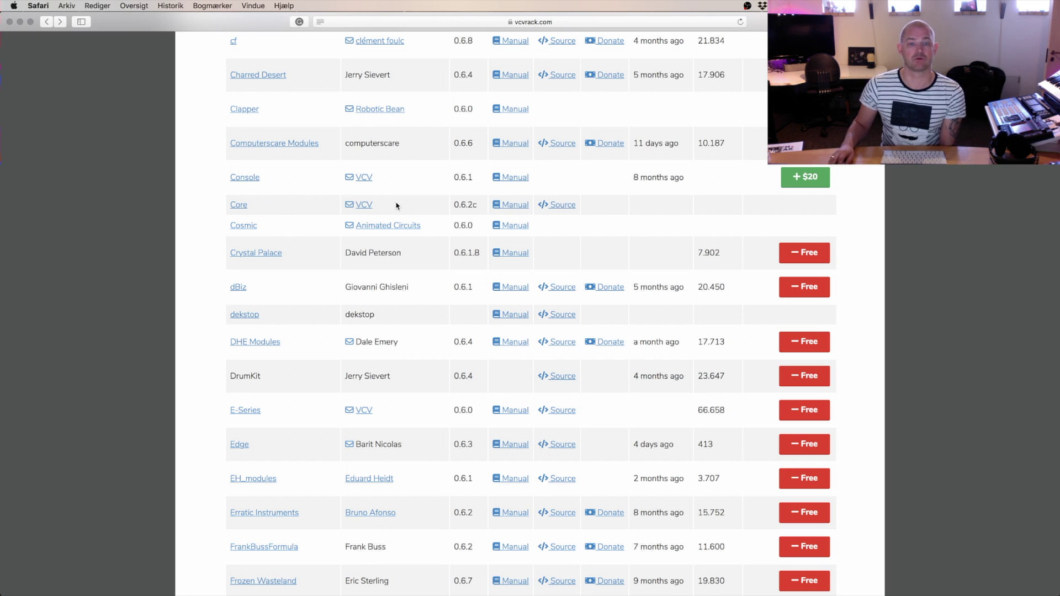
pyautogui.scroll(-20, 263, 252)
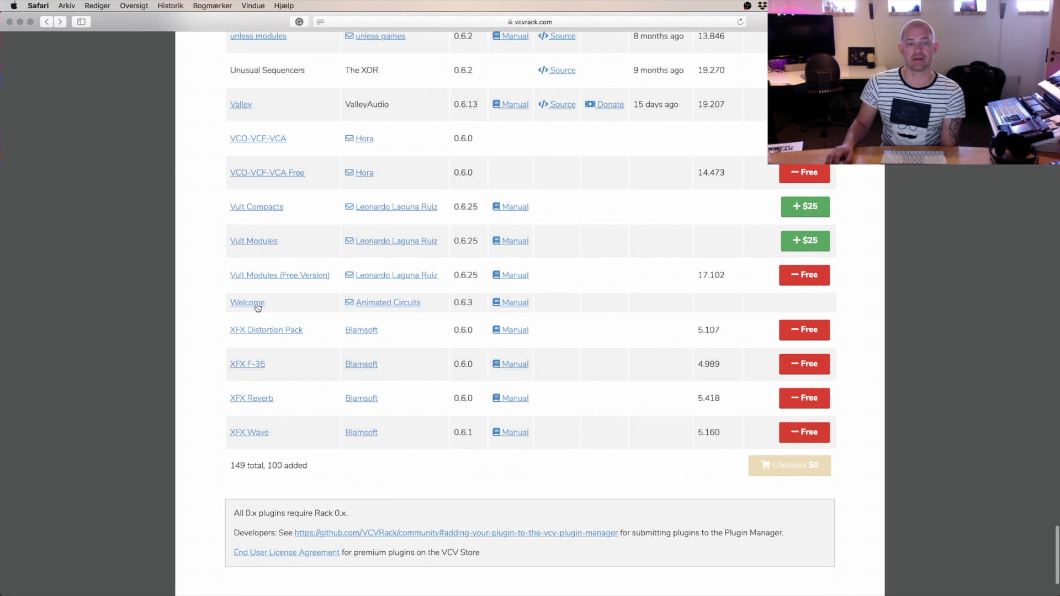
# Open the Welcome plugin page and download AnimatedCircuits_Welcome-0.6.3.zip
pyautogui.click(238, 305)
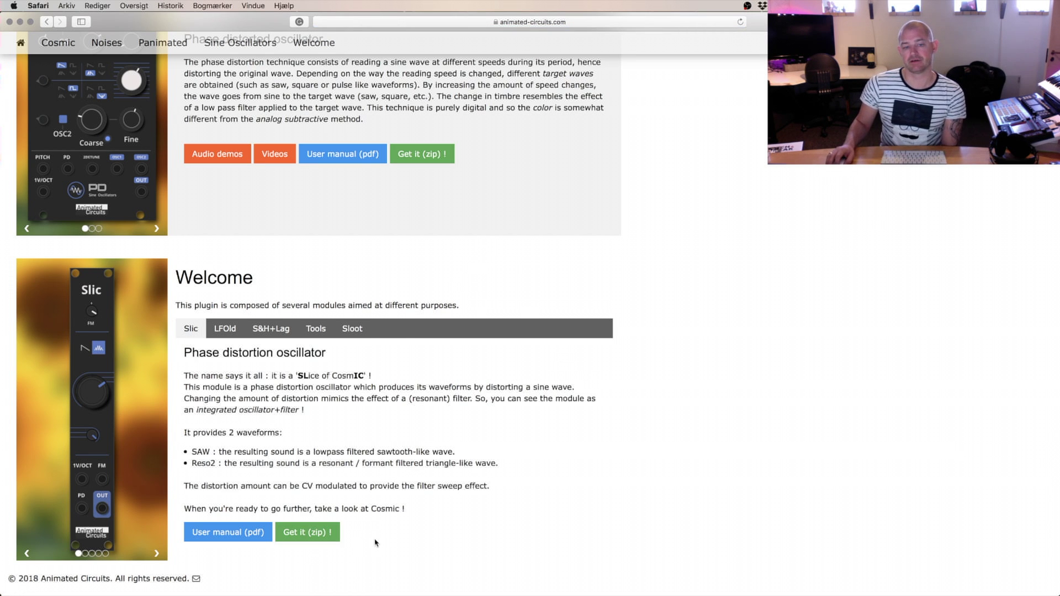
pyautogui.click(313, 540)
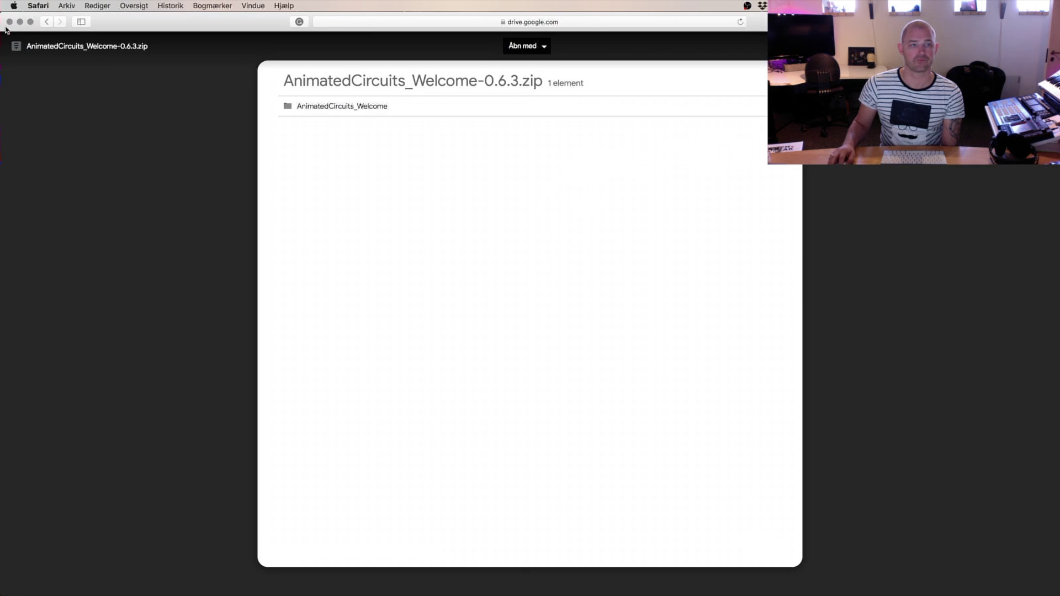
# Close Safari and reveal the unzipped AnimatedCircuits_Welcome folder in Downloads
pyautogui.click(9, 22)
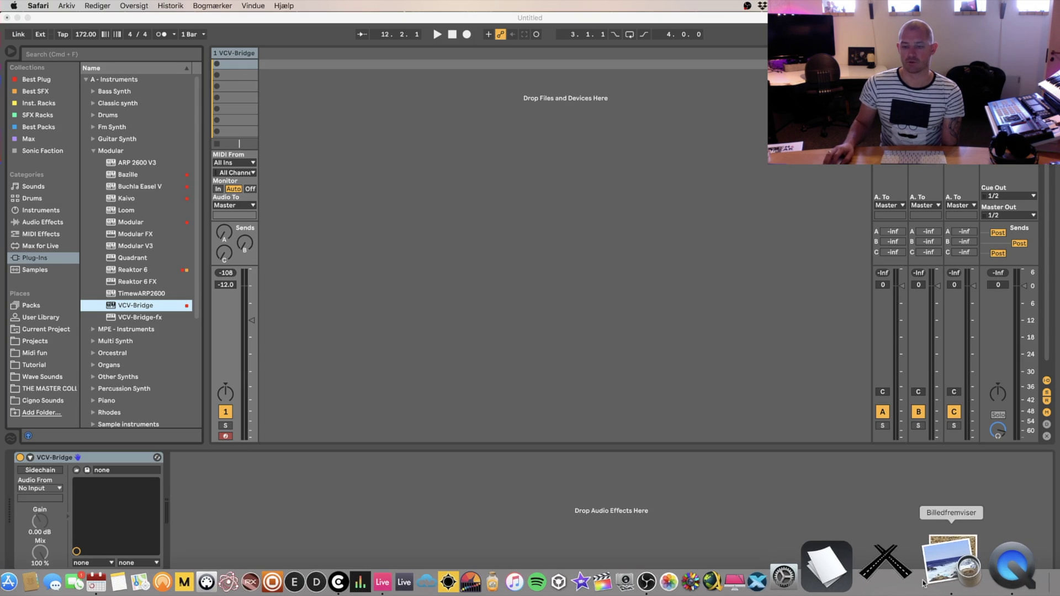
pyautogui.click(991, 573)
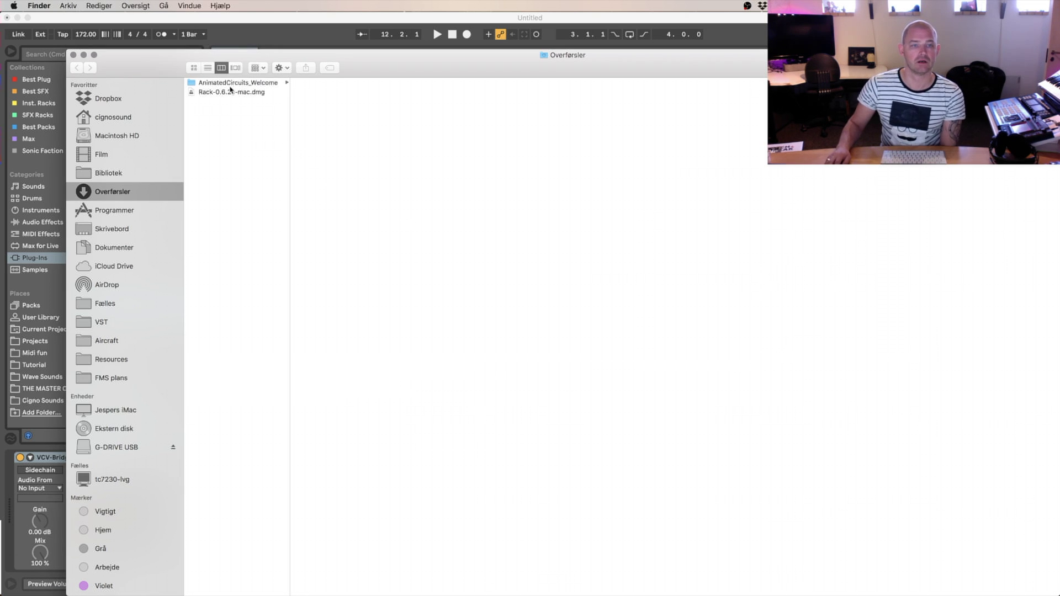
pyautogui.click(235, 83)
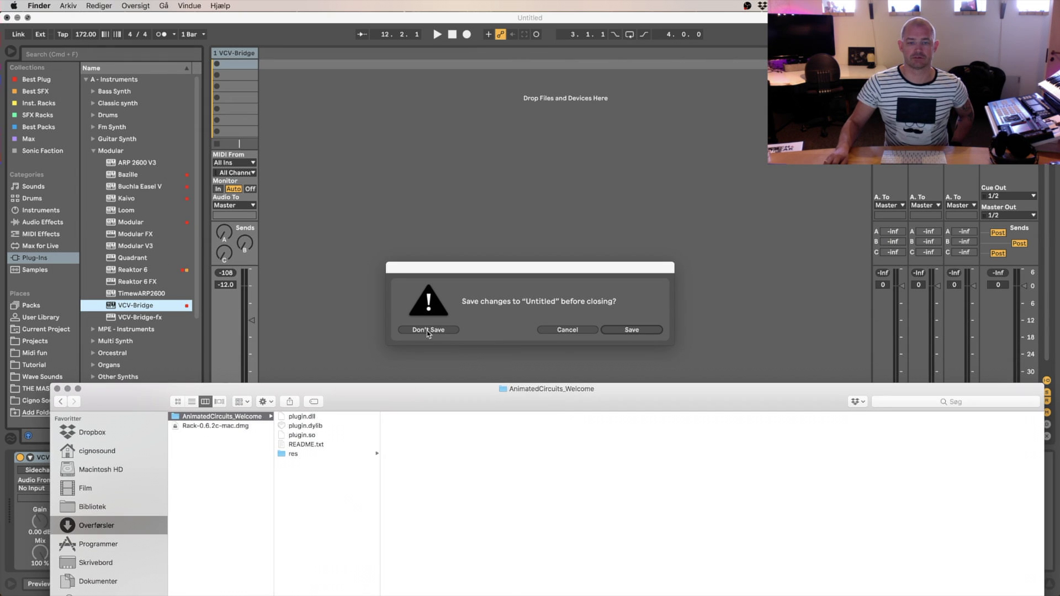
# Quit Ableton Live without saving the Untitled set and open a new Finder window
pyautogui.click(428, 329)
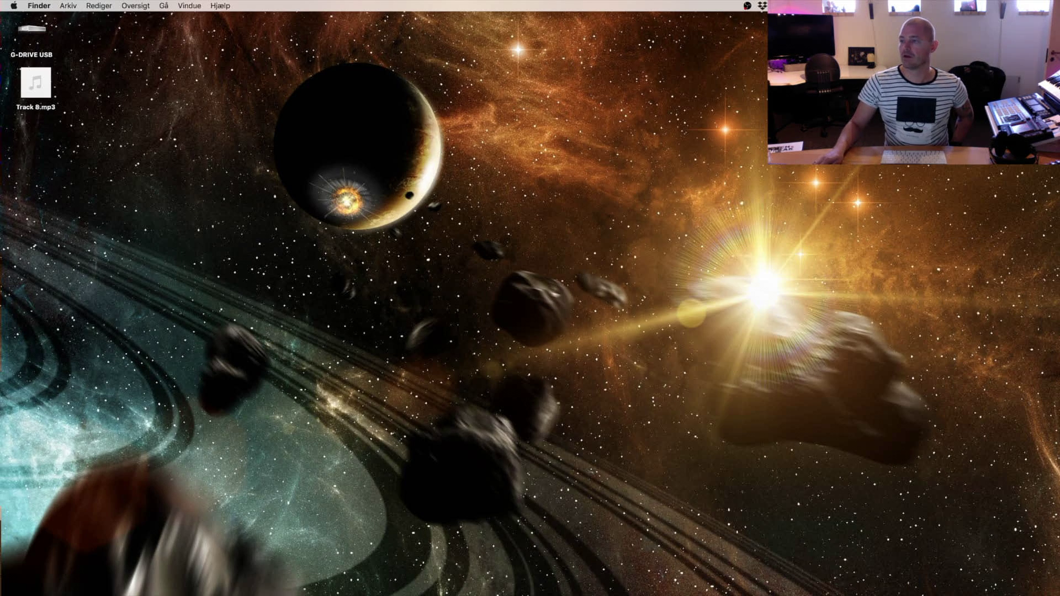
pyautogui.moveTo(132, 590)
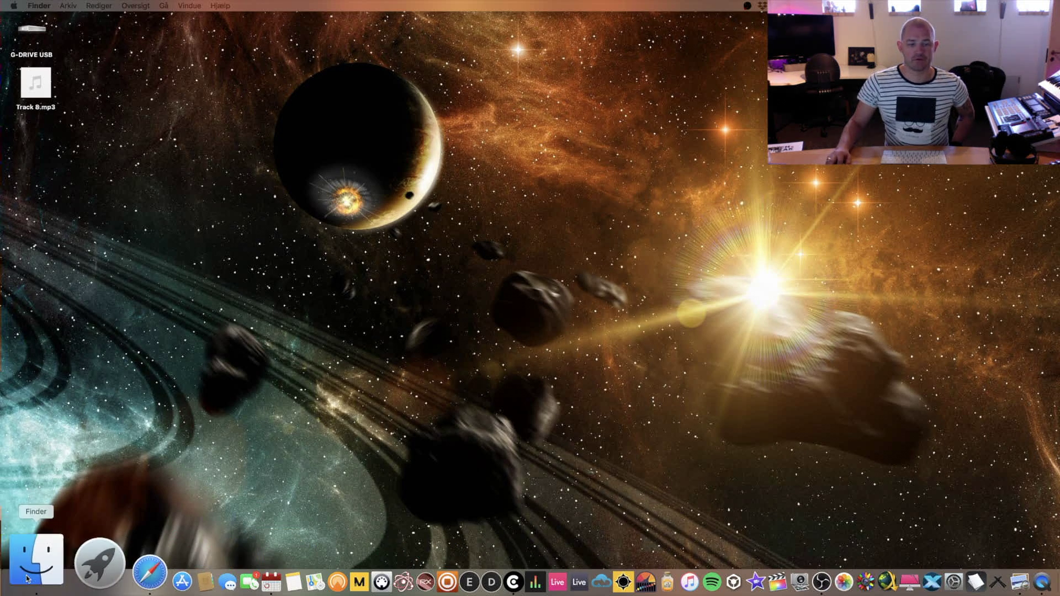
pyautogui.rightClick(25, 580)
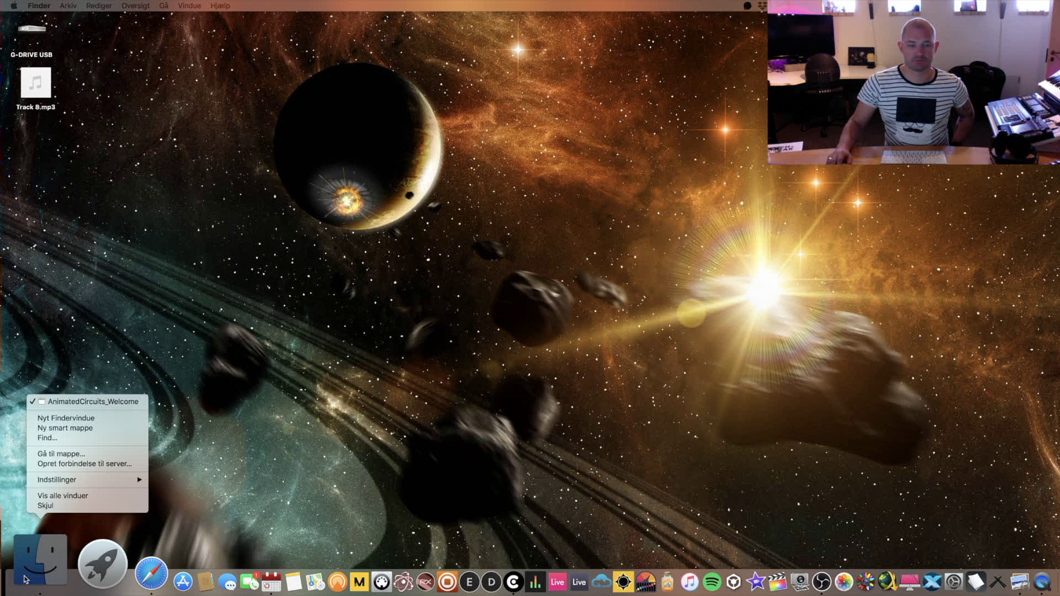
pyautogui.click(232, 276)
pyautogui.press('super+n')
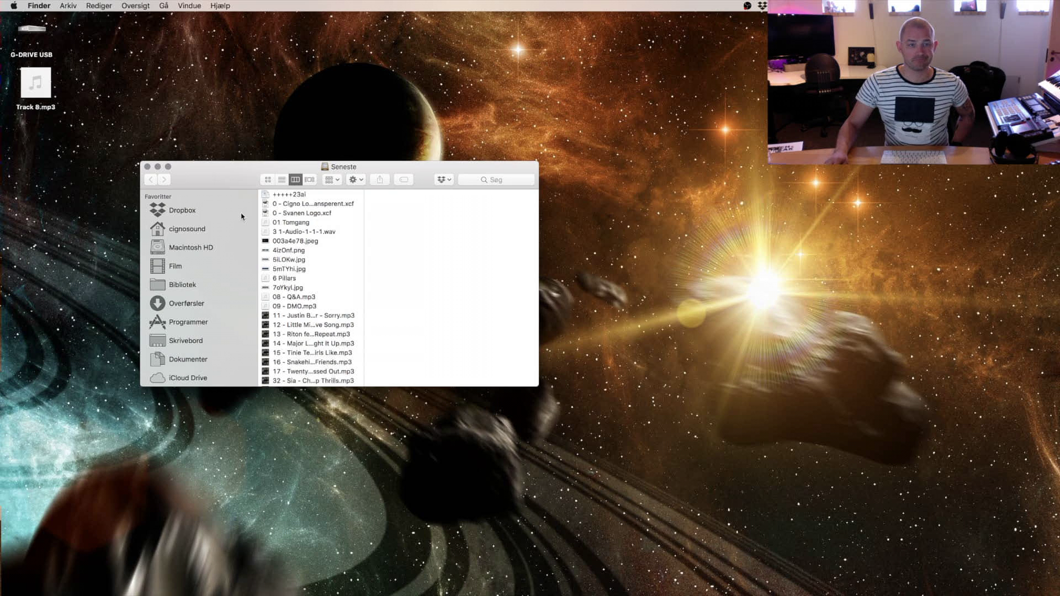
# Check that AnimatedCircuits_Welcome is in Documents > Rack > plugins, then close the window
pyautogui.click(191, 360)
pyautogui.scroll(-5, 337, 324)
pyautogui.click(293, 364)
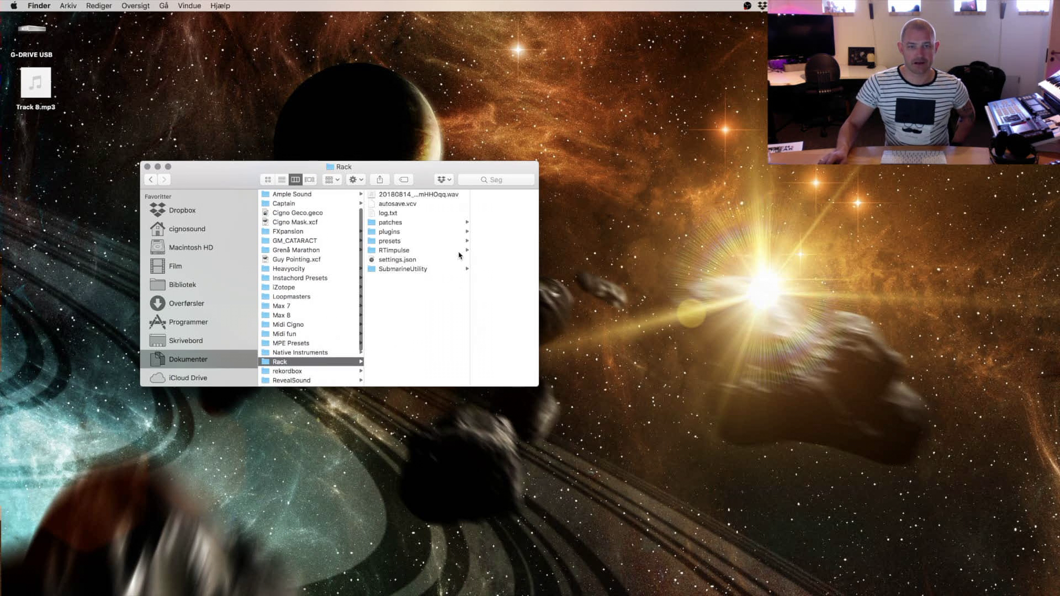
pyautogui.click(394, 232)
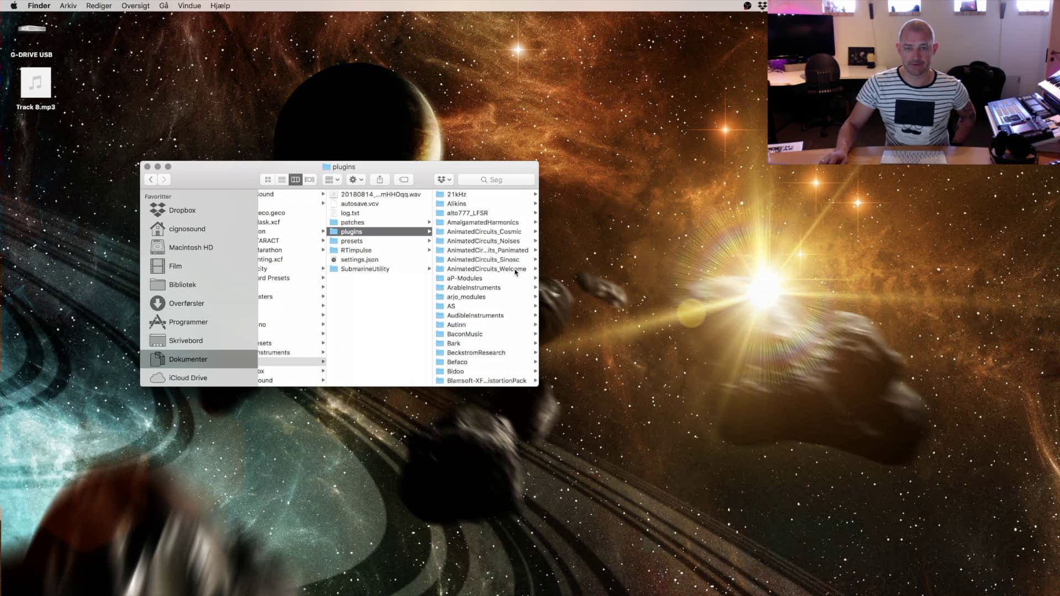
pyautogui.click(147, 166)
# Bring the VCV Rack window to the front and update all account plugins
pyautogui.moveTo(777, 586)
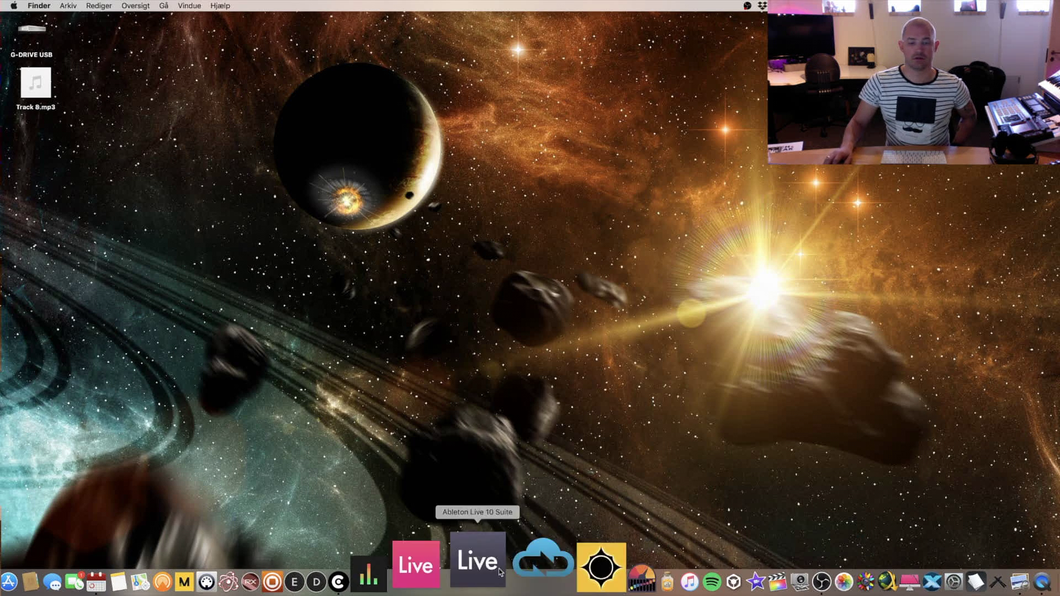
pyautogui.click(426, 560)
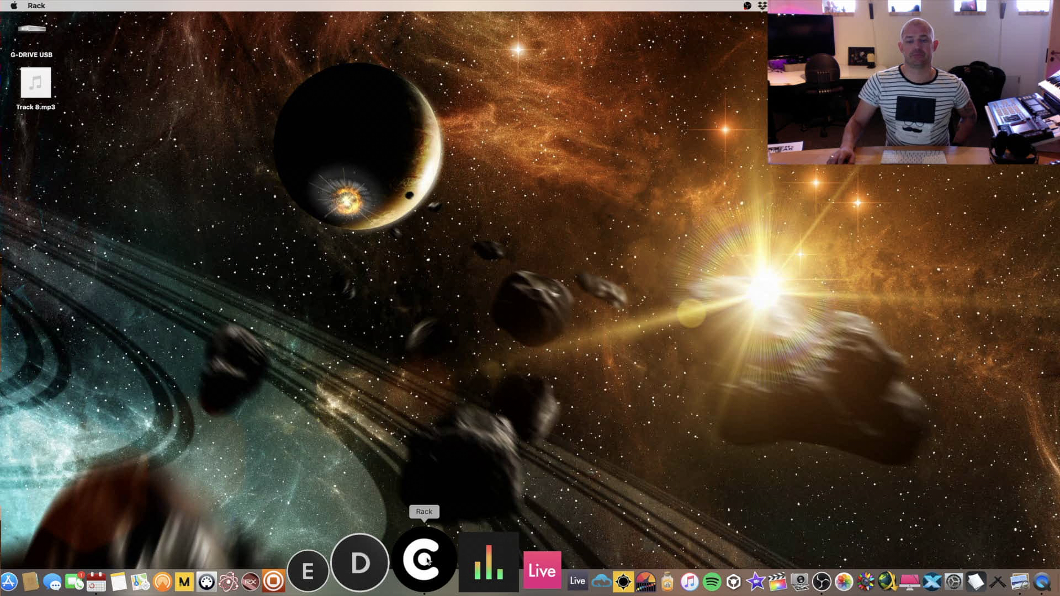
pyautogui.rightClick(426, 561)
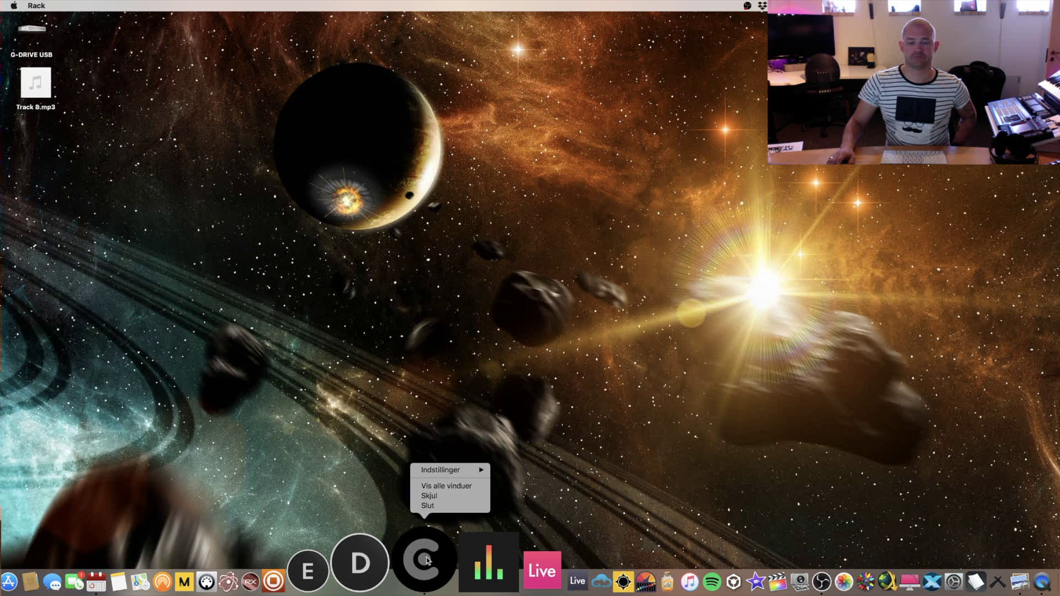
pyautogui.click(437, 489)
pyautogui.click(498, 524)
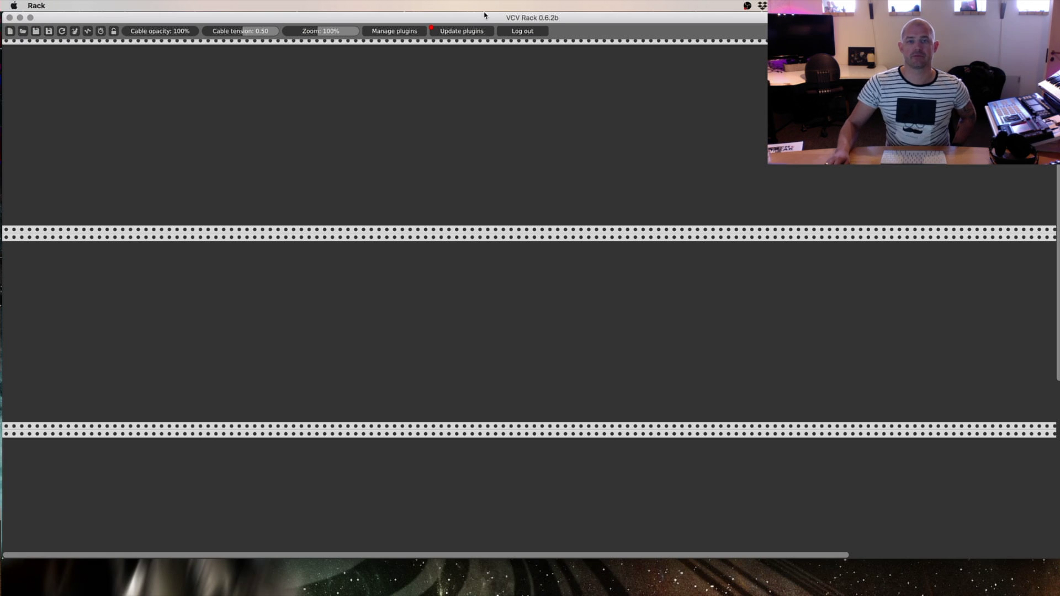
pyautogui.scroll(1, 657, 221)
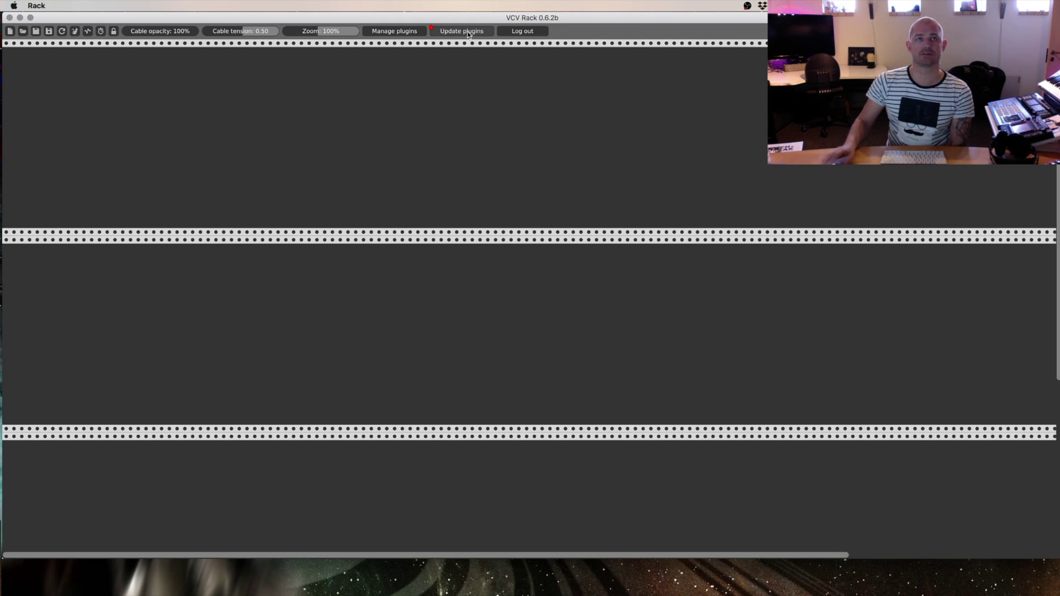
pyautogui.click(467, 32)
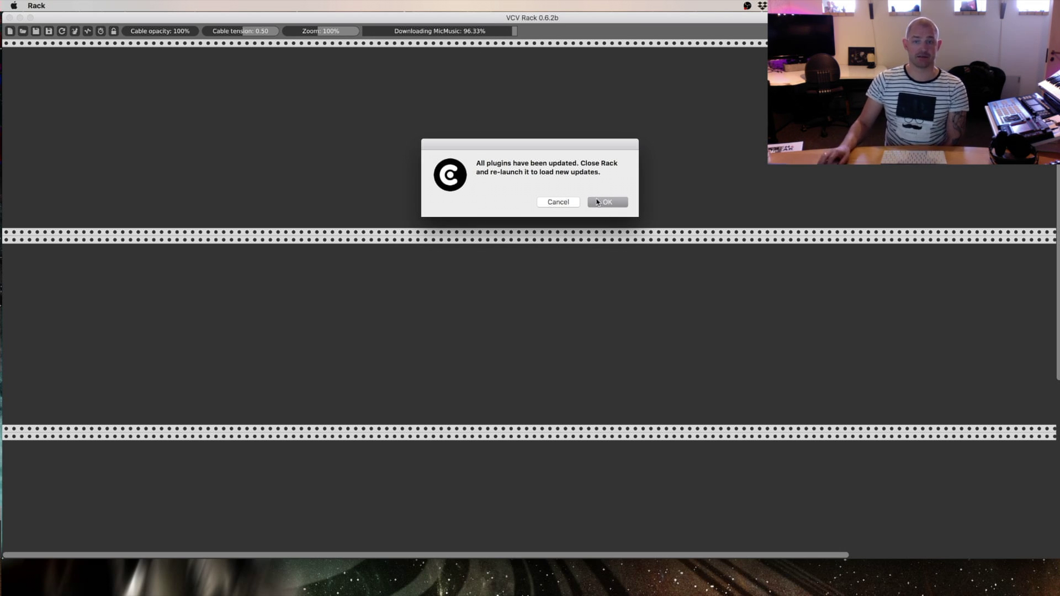
# Acknowledge the 'All plugins have been updated' message so Rack closes
pyautogui.click(600, 203)
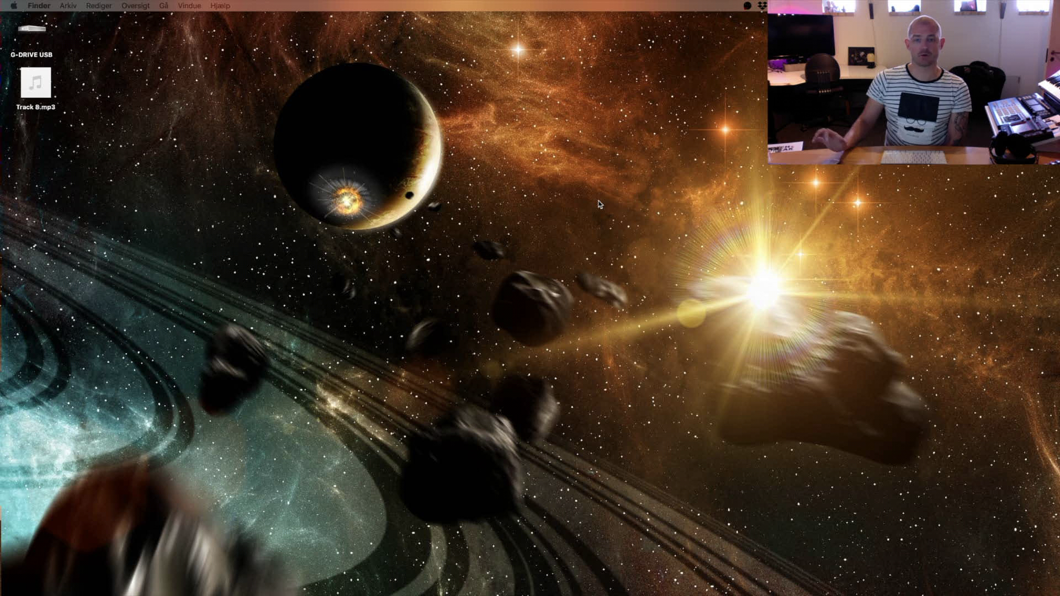
pyautogui.moveTo(432, 574)
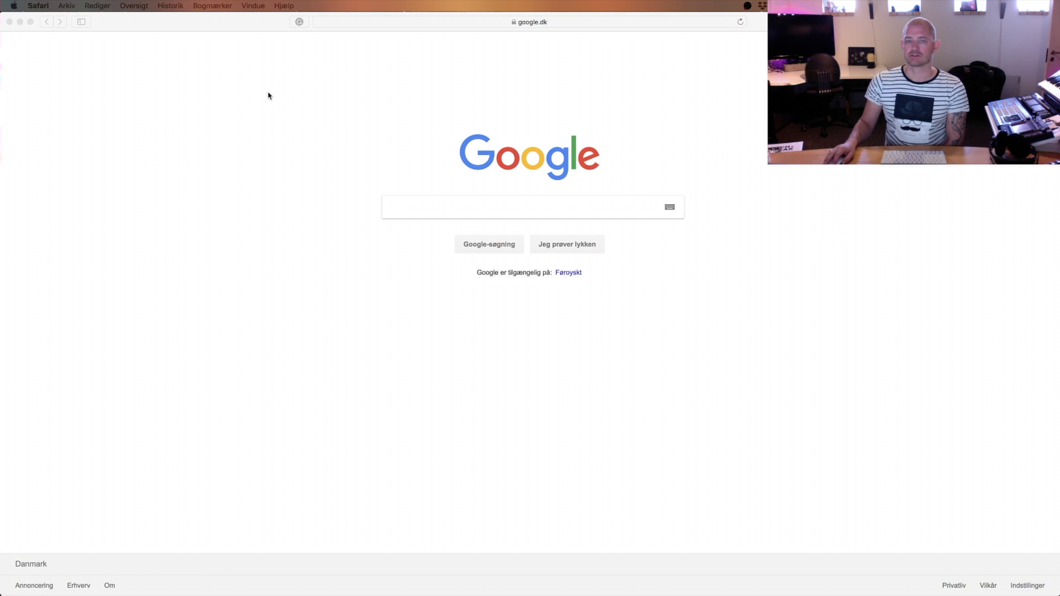
# Search Google for 'vcv rack patches' via the suggestion for 'vcv rack patch'
pyautogui.click(565, 24)
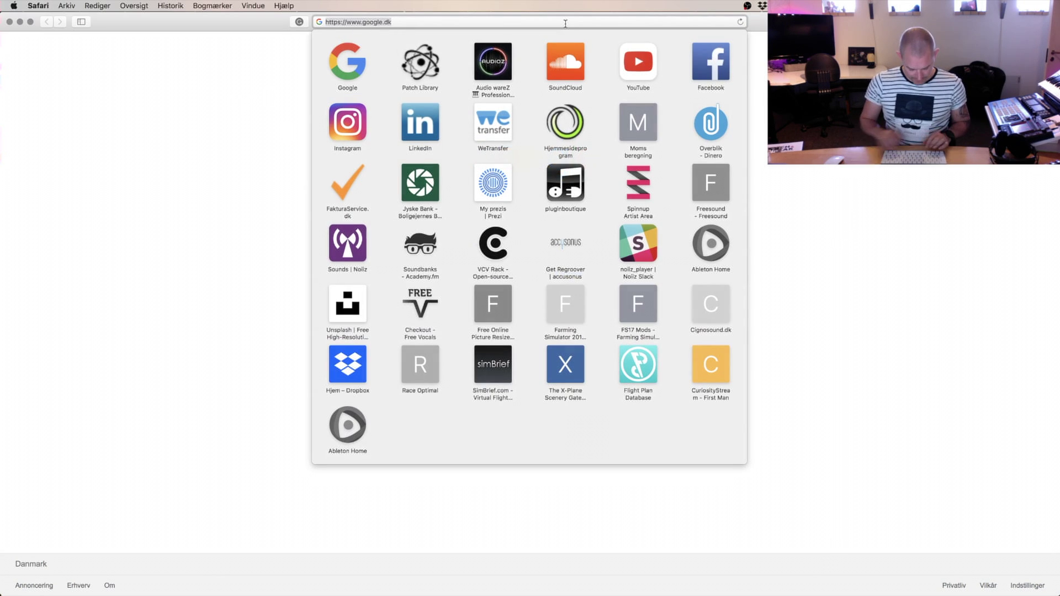
pyautogui.click(977, 179)
pyautogui.write('v')
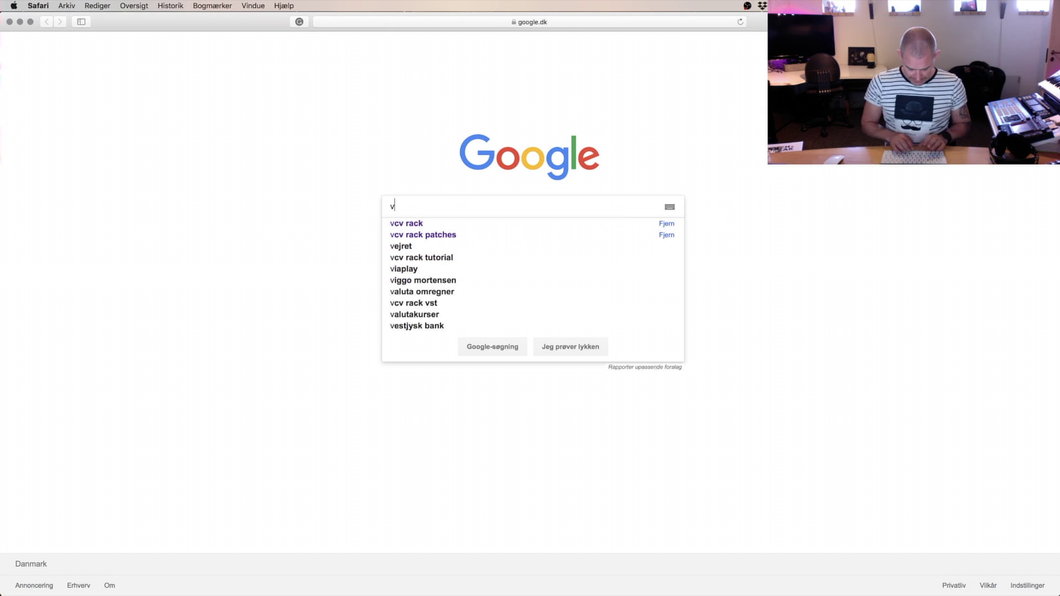
pyautogui.write('cv ra')
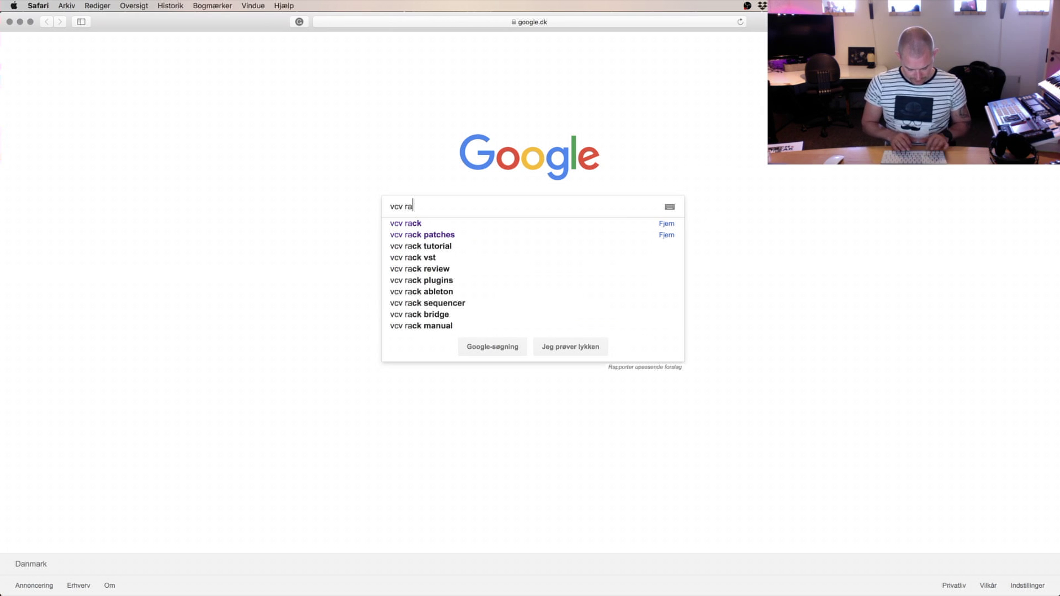
pyautogui.write('ck patch')
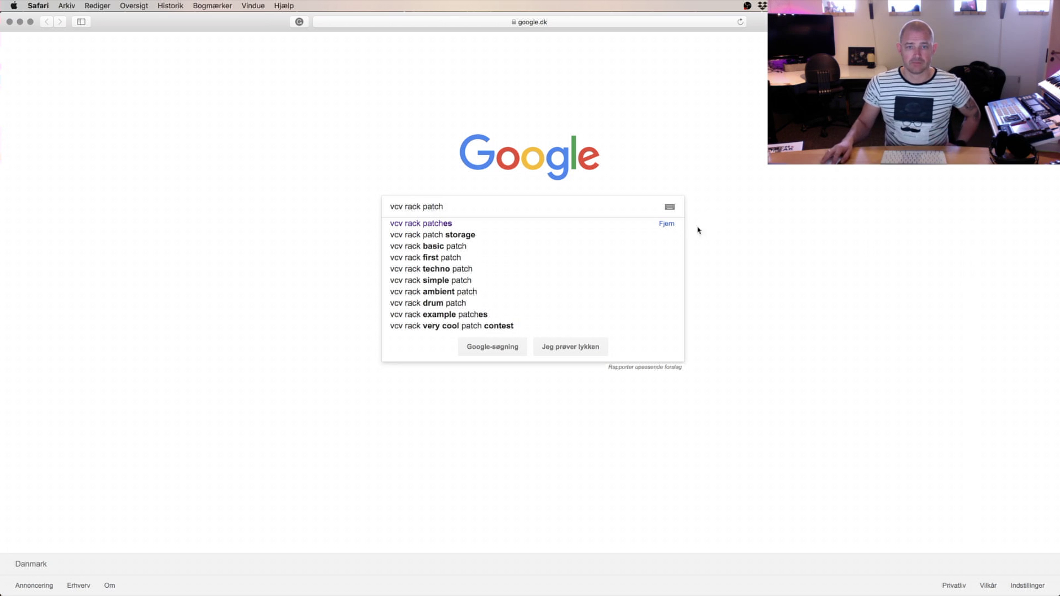
pyautogui.click(492, 222)
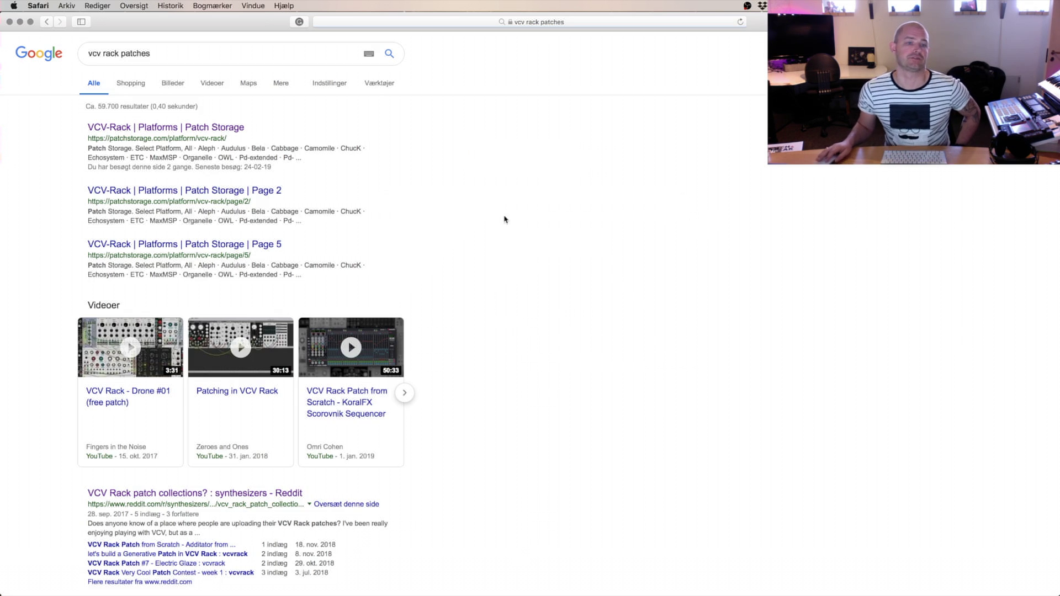
# Open Patch Storage's VCV-Rack listing, keep VCV-Rack as the platform and scroll the patches
pyautogui.click(170, 130)
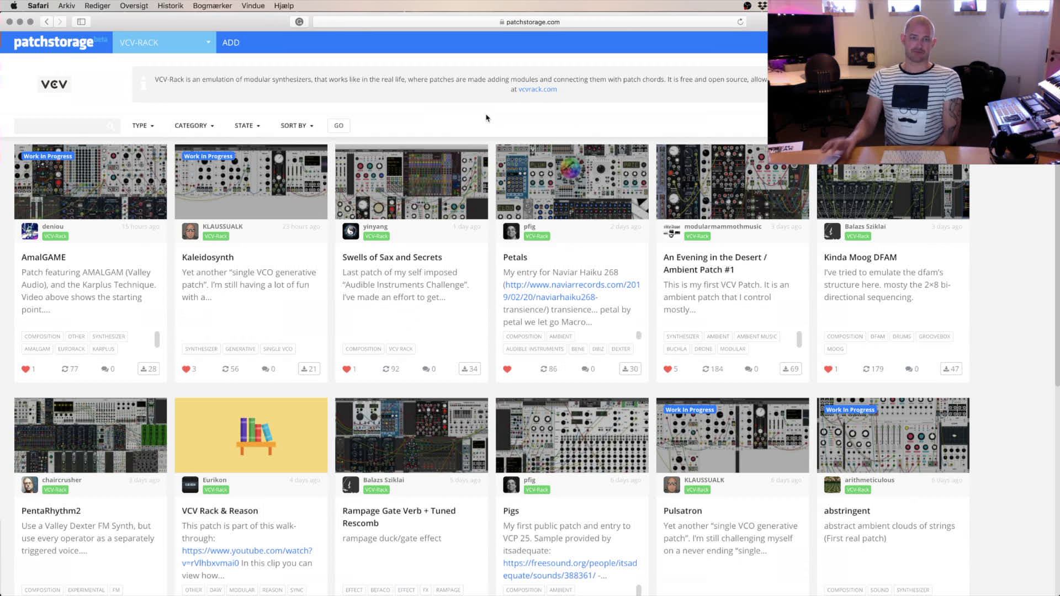
pyautogui.click(234, 49)
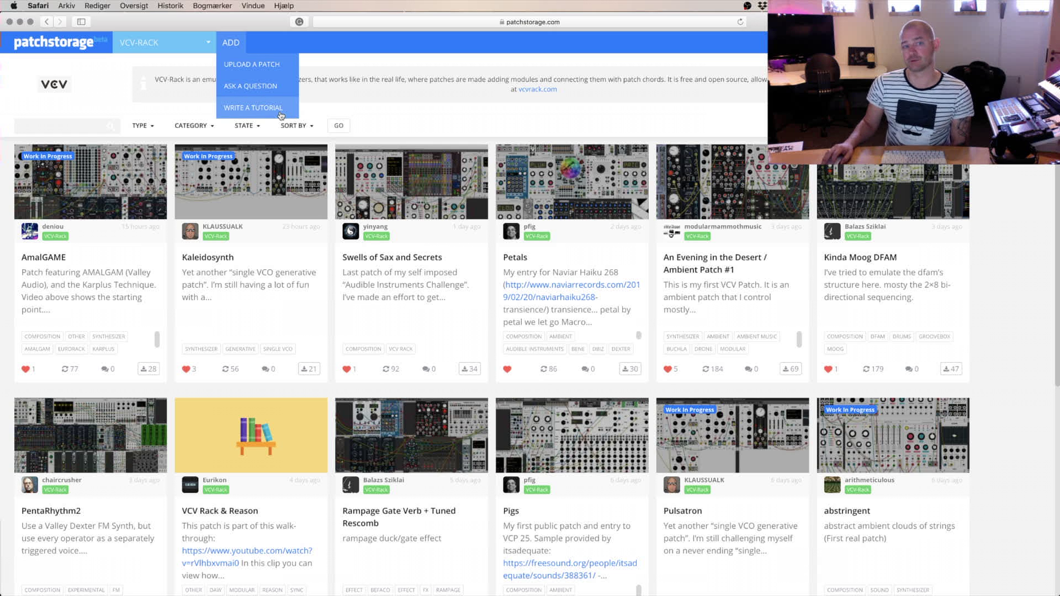
pyautogui.click(182, 41)
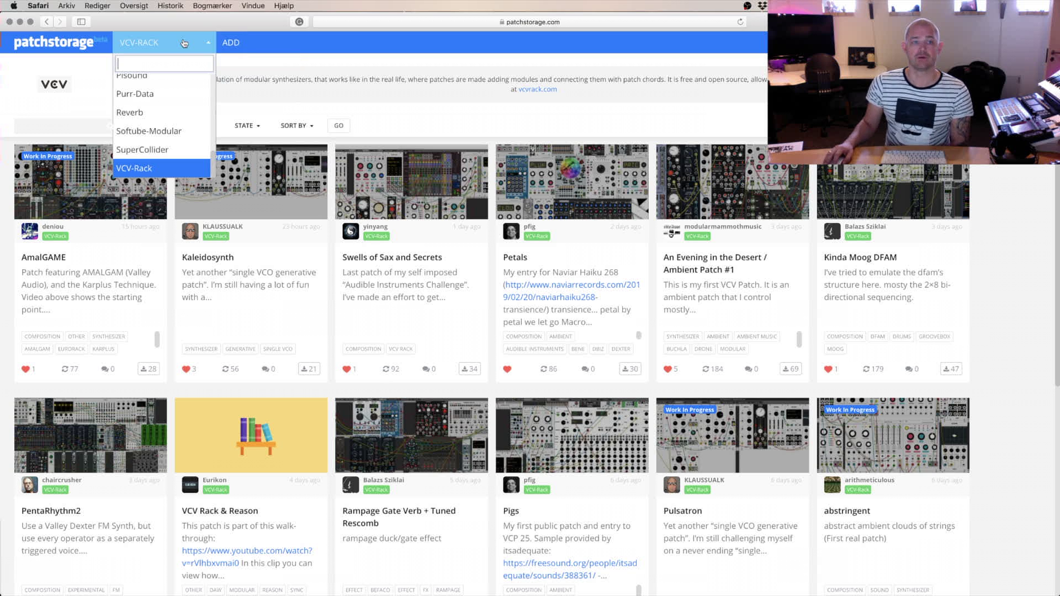
pyautogui.click(150, 169)
pyautogui.scroll(-6, 150, 220)
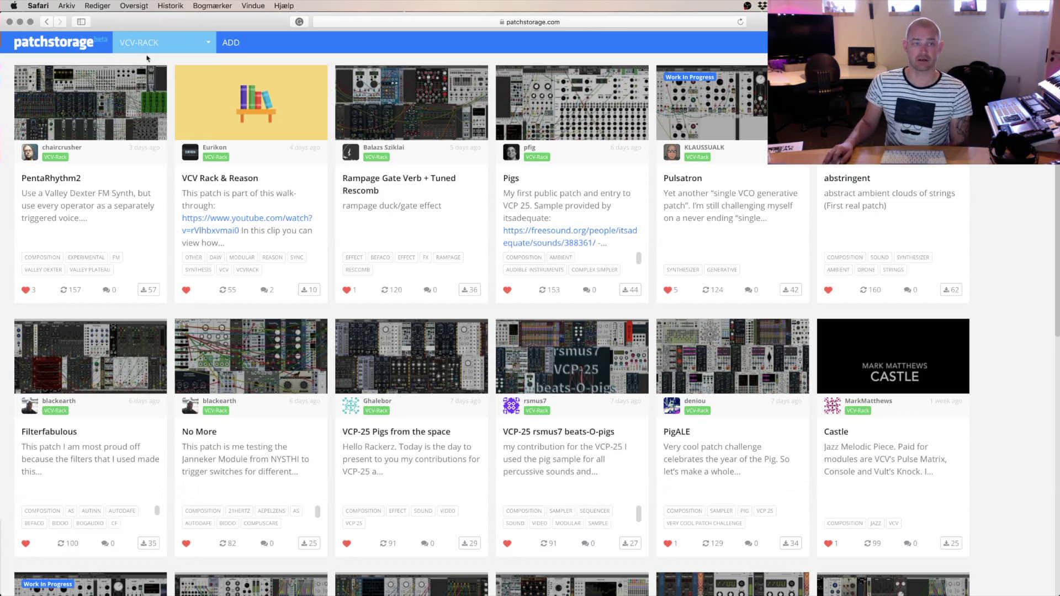
# Filter to Patches, Sequencer, Ready to Go, sorted by Downloads, and apply with GO
pyautogui.scroll(7, 148, 61)
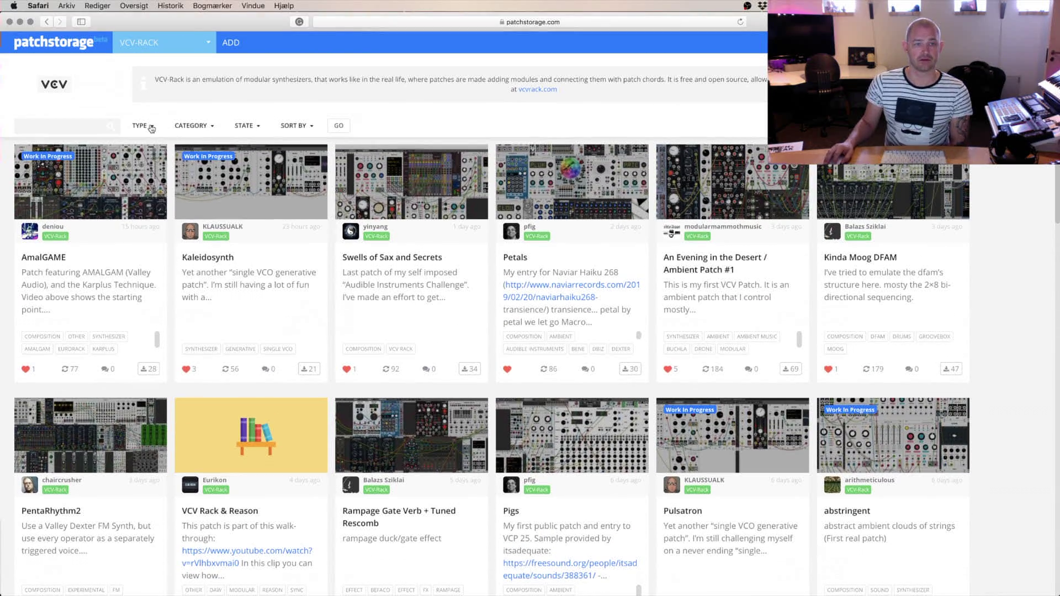
pyautogui.click(152, 127)
pyautogui.click(153, 151)
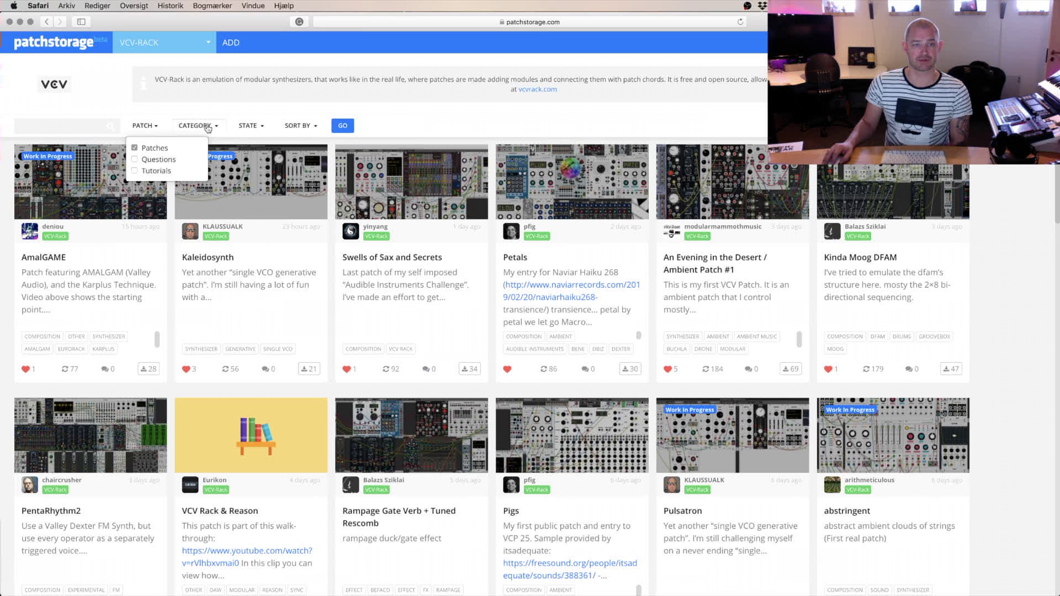
pyautogui.click(208, 126)
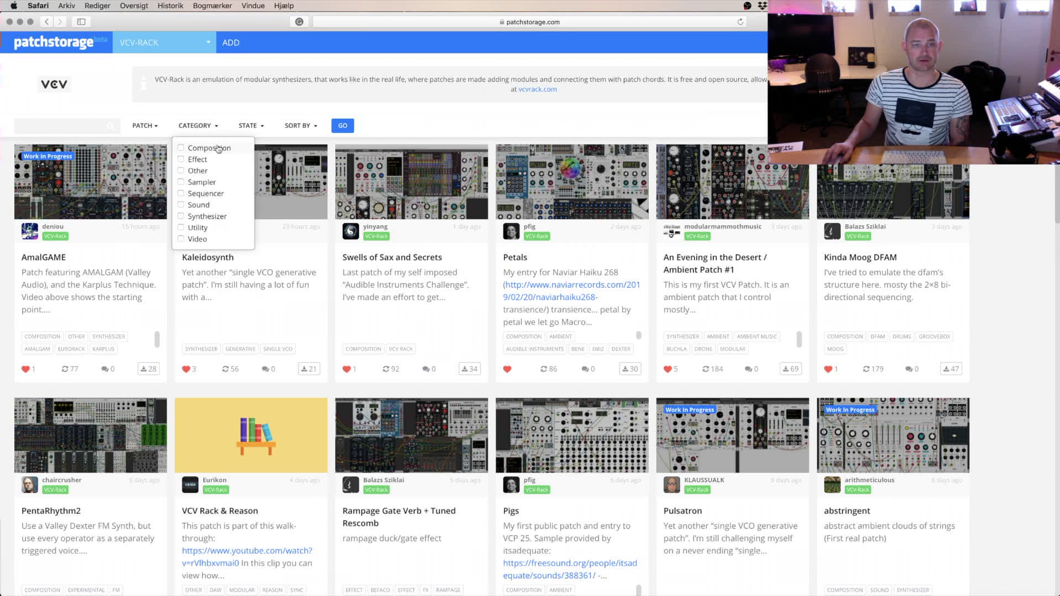
pyautogui.click(221, 195)
pyautogui.click(261, 128)
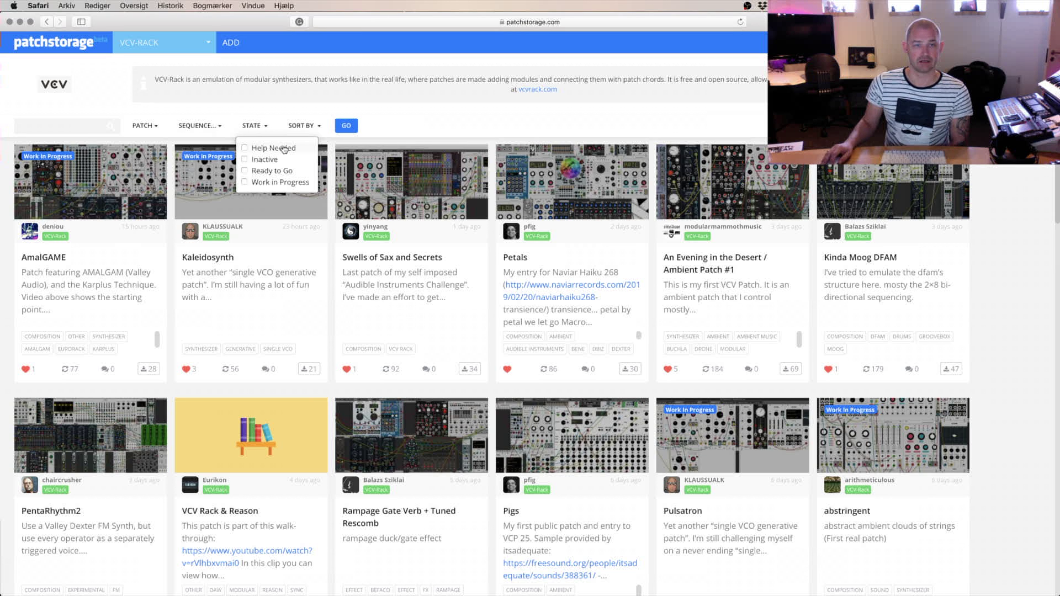
pyautogui.click(273, 172)
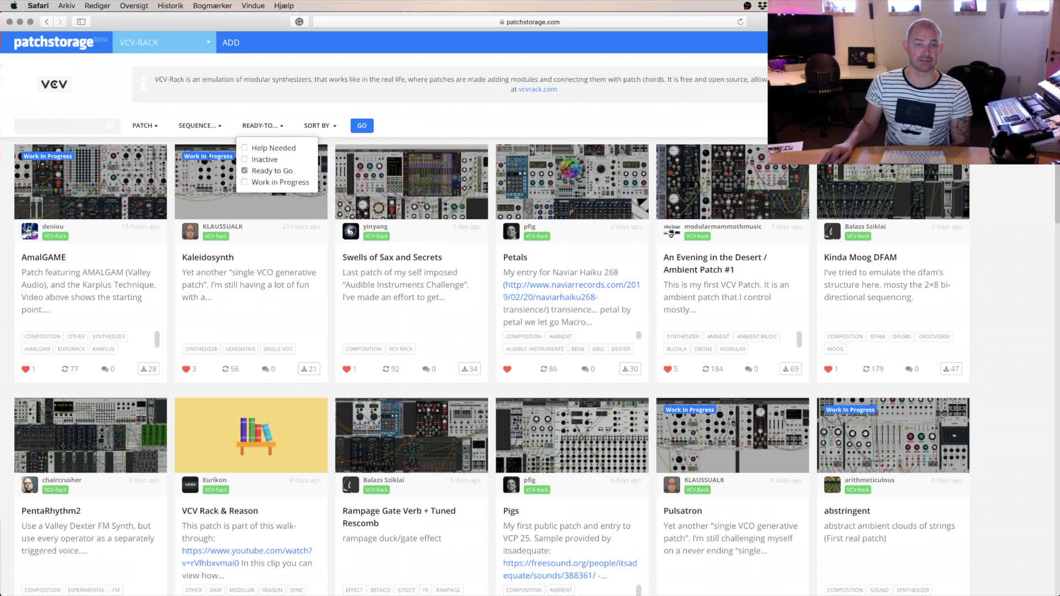
pyautogui.click(334, 127)
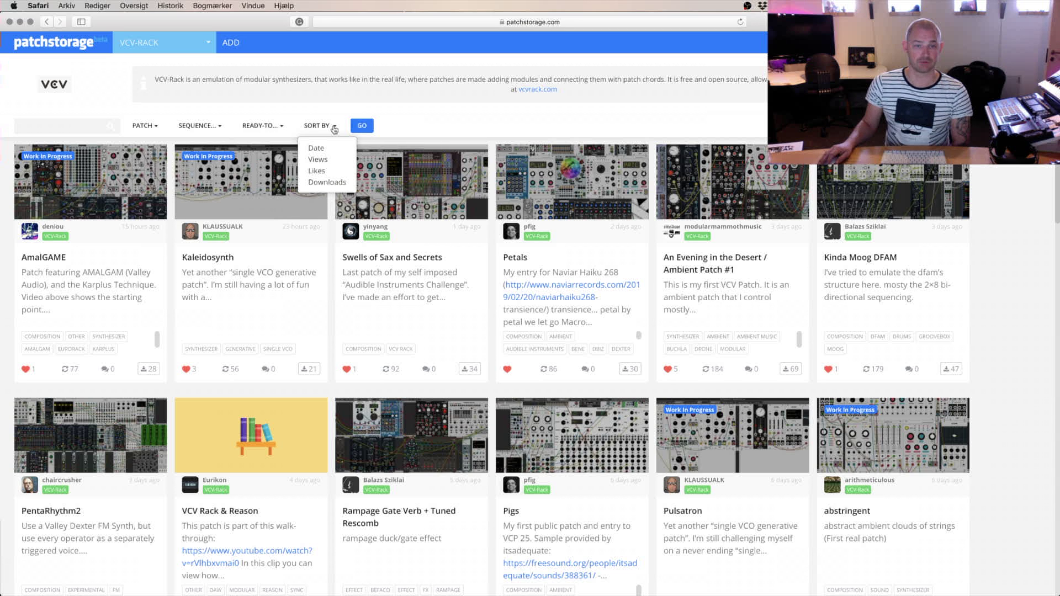
pyautogui.click(326, 182)
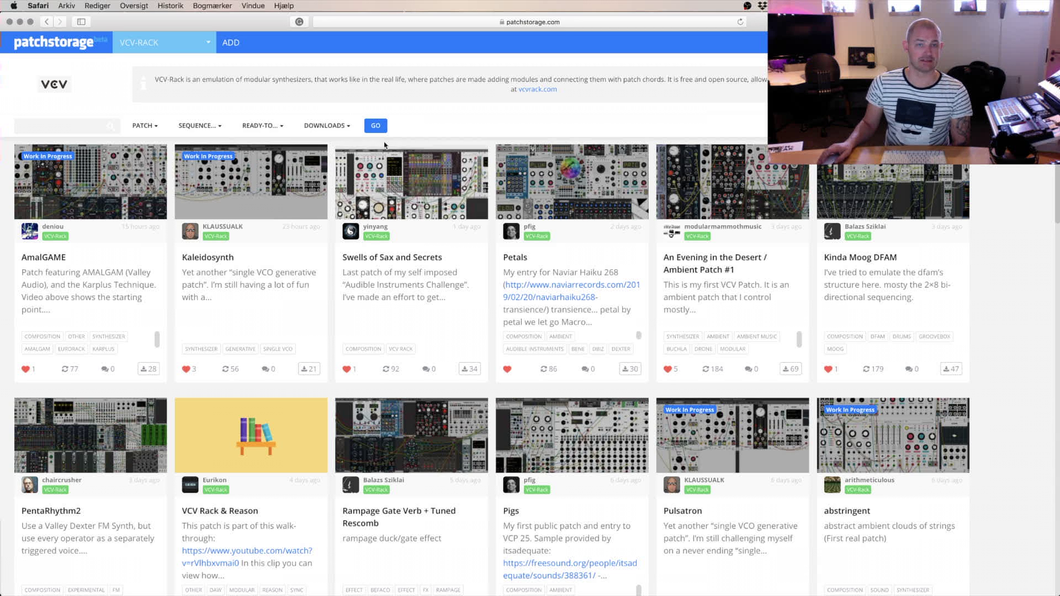
pyautogui.click(376, 126)
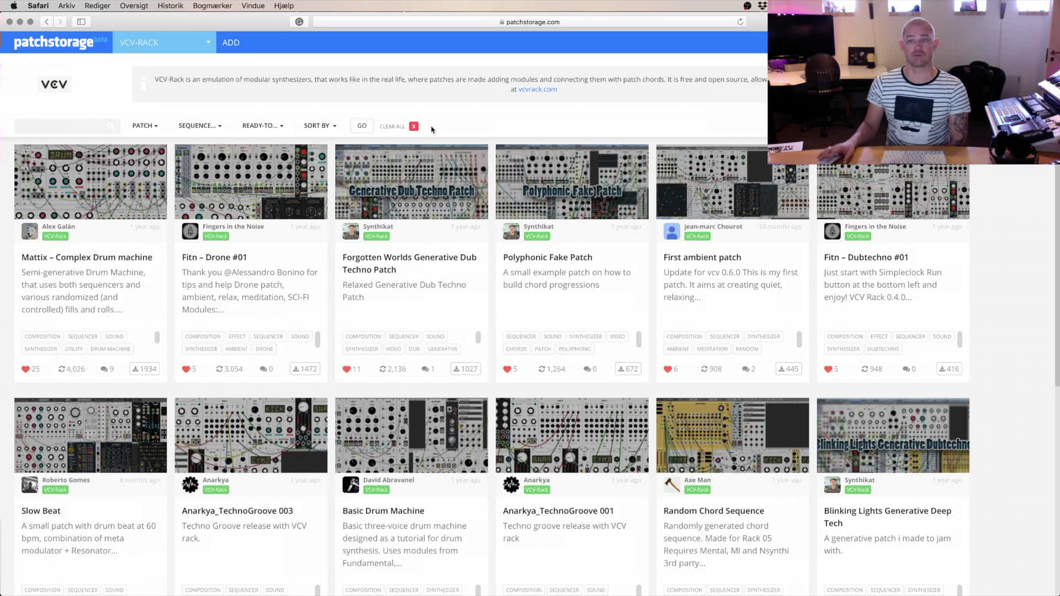
# Scroll the filtered patch grid down to Drum Machine w/ Randomness at 100 downloads
pyautogui.scroll(-10, 439, 177)
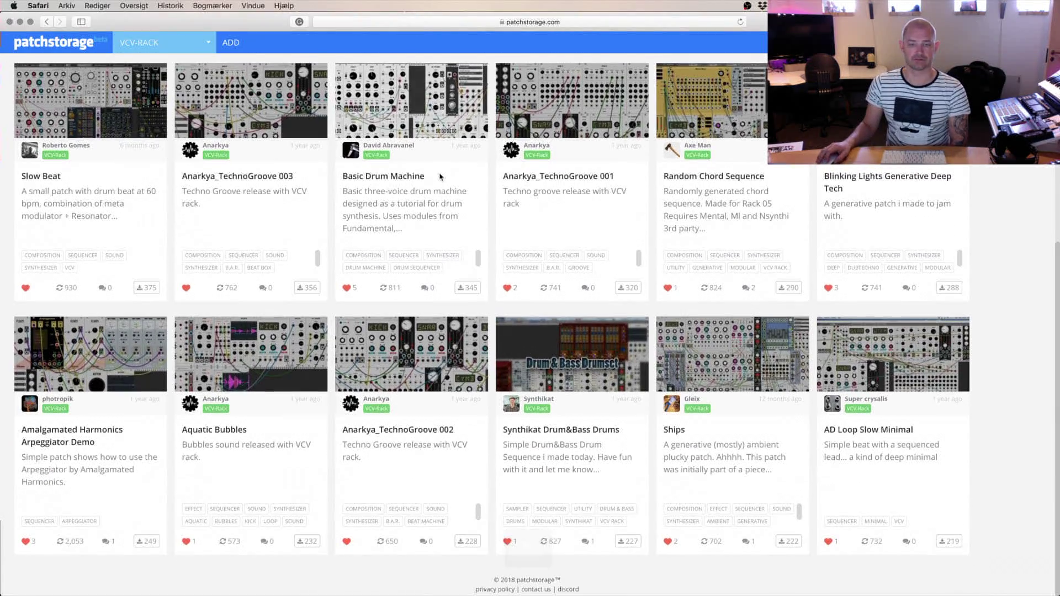
pyautogui.scroll(-5, 440, 177)
pyautogui.scroll(-20, 440, 177)
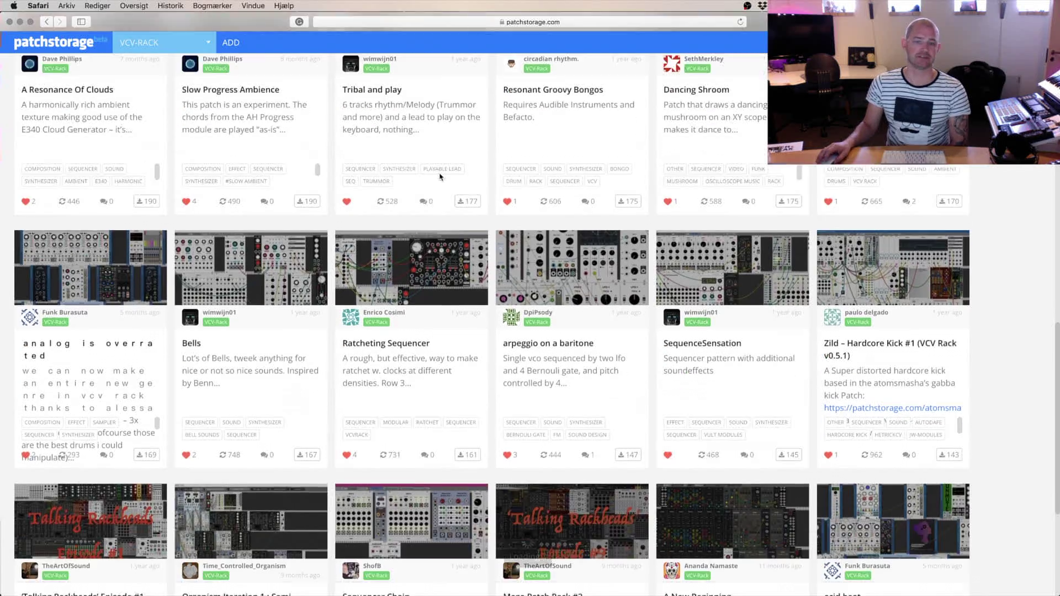
pyautogui.scroll(-7, 440, 176)
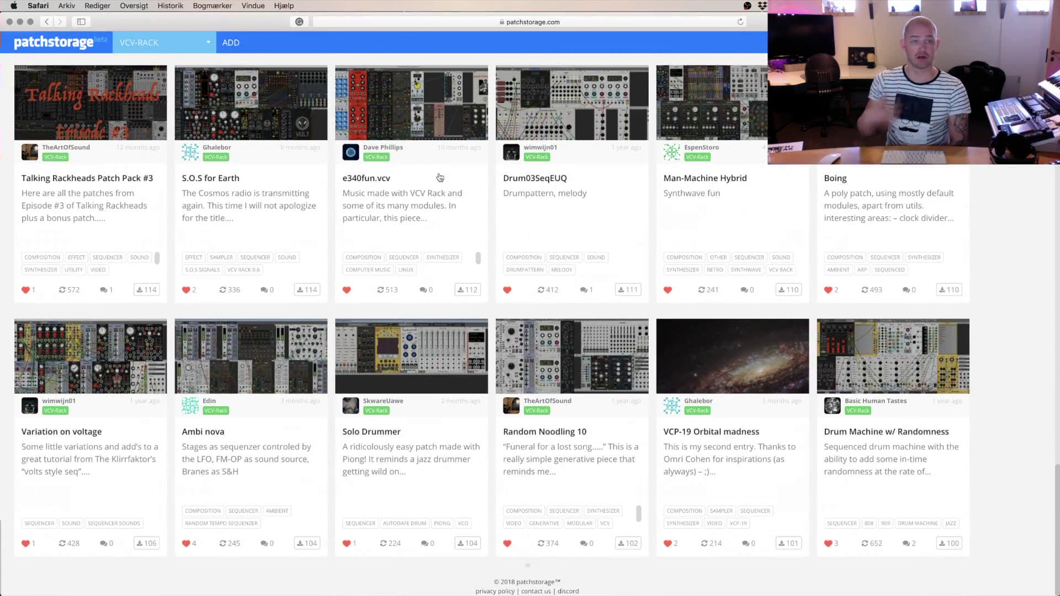